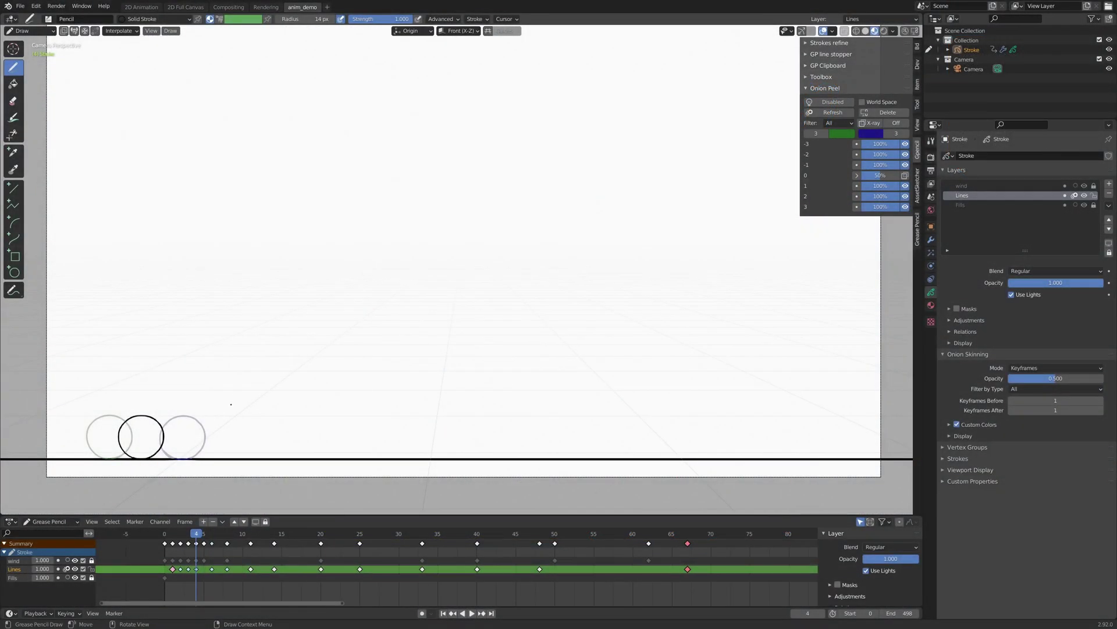
Enable Onion Peel for the bouncing-ball stroke object and refresh its peels
left_click_drag(212, 374, 277, 368, "alt")
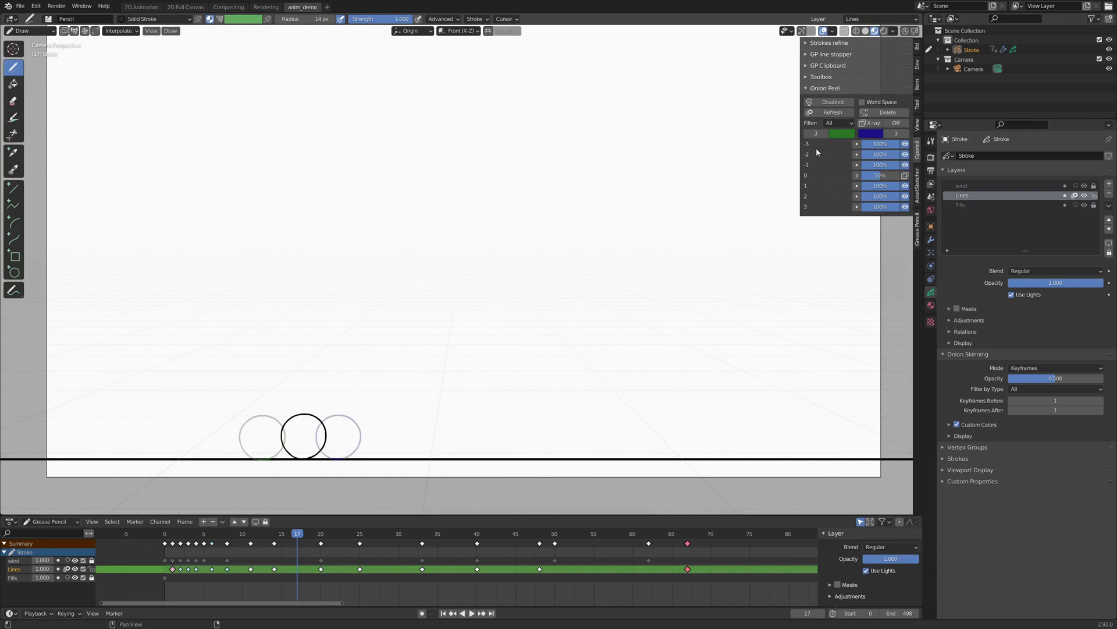
left_click(833, 31)
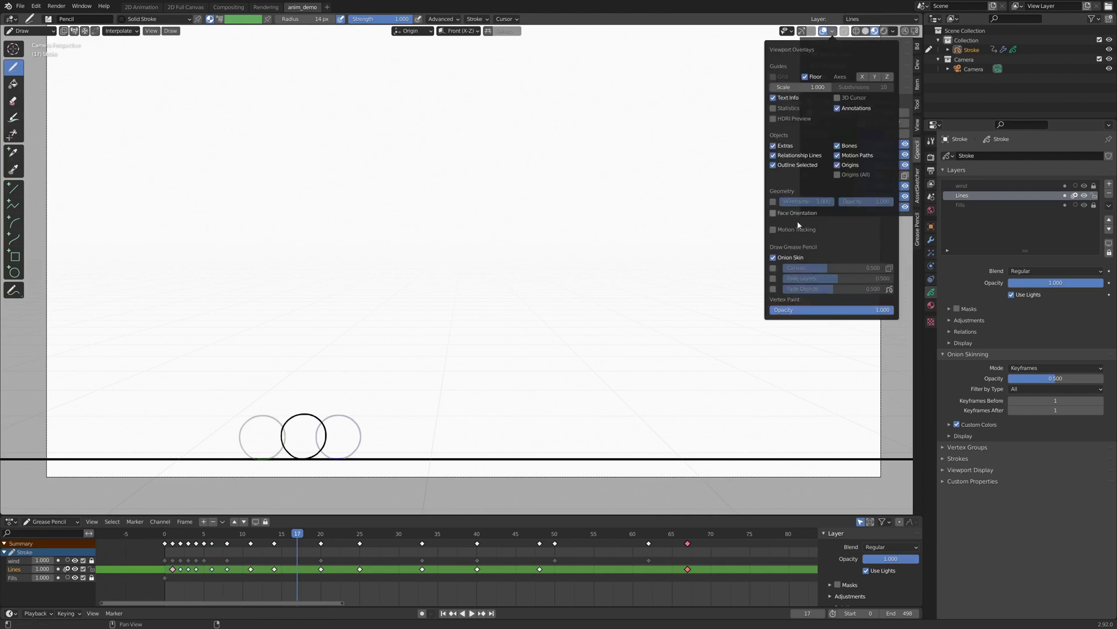
left_click(834, 31)
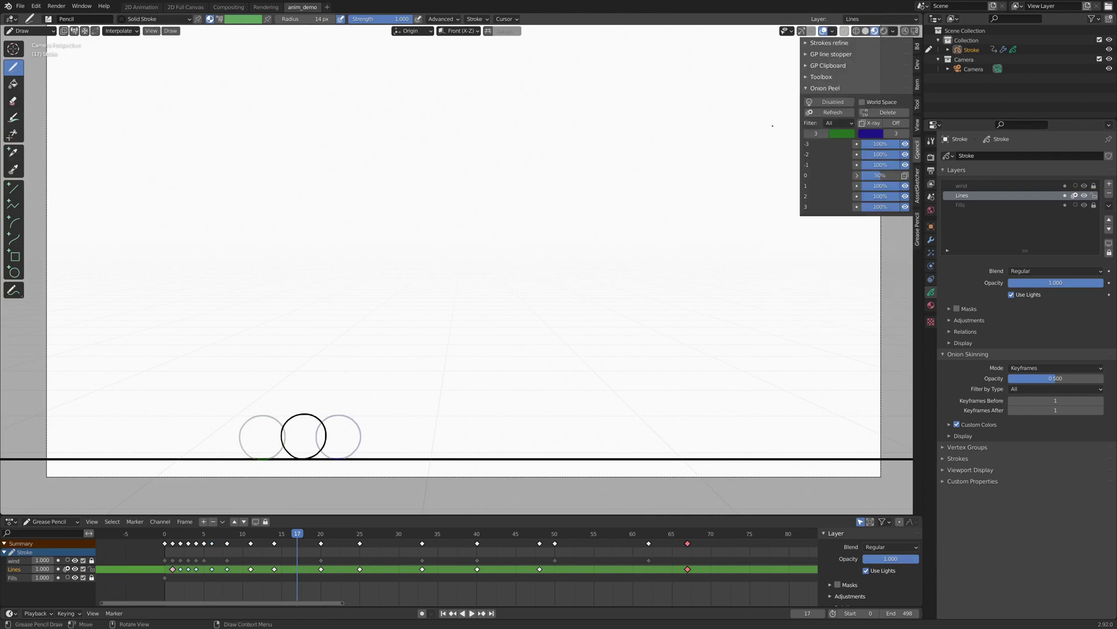
left_click(829, 103)
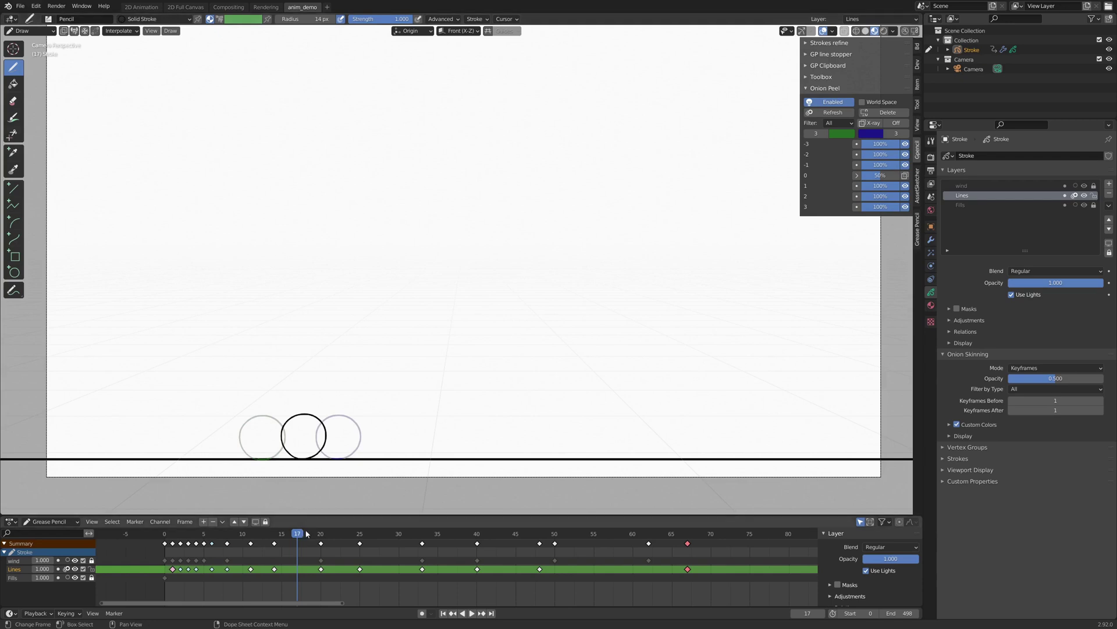
left_click(834, 112)
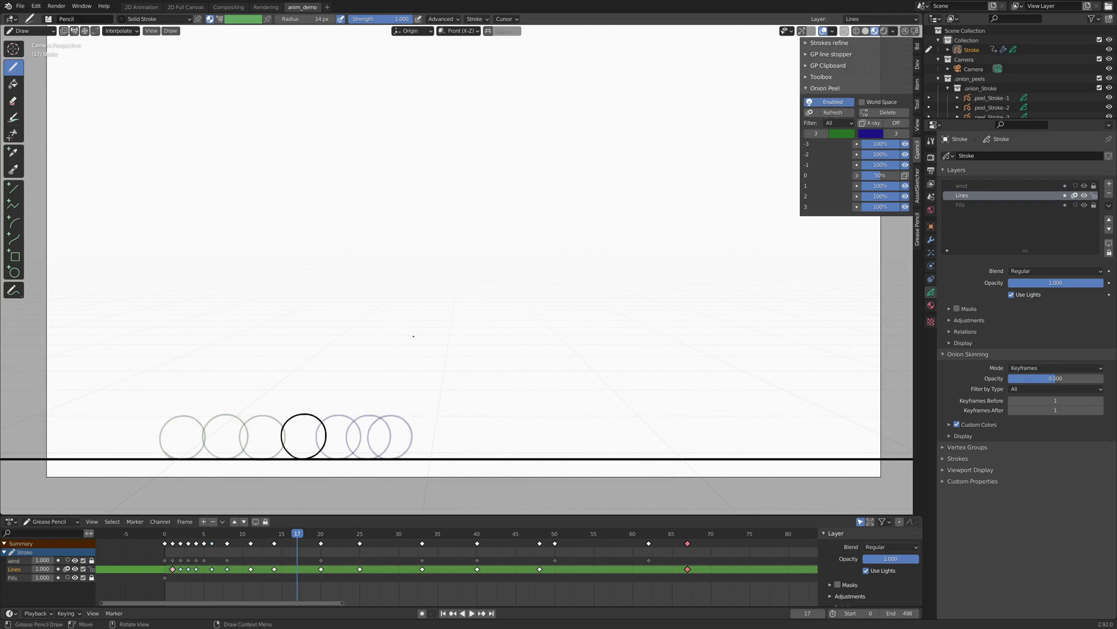
Delete the onion peels, recreate them, and switch Onion Peel off and on again
left_click(884, 115)
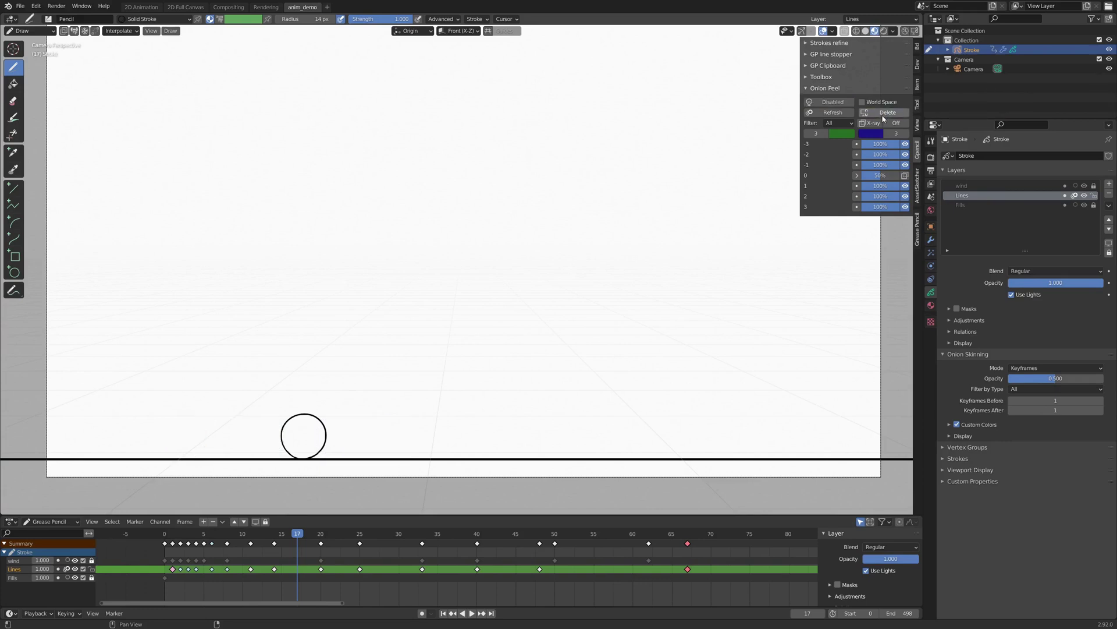
left_click(840, 103)
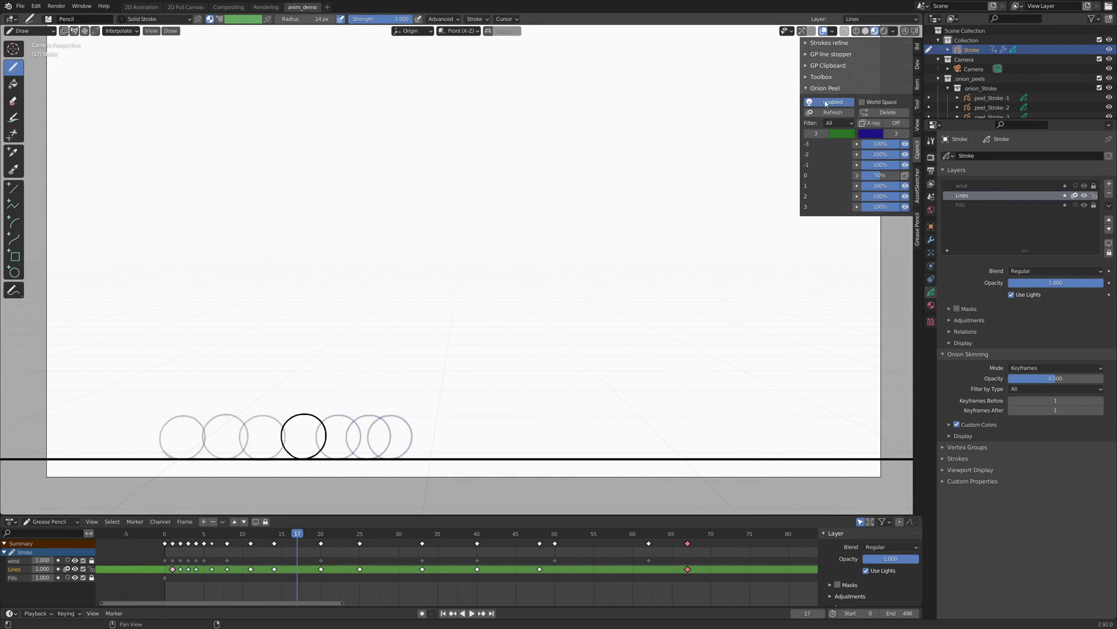
left_click(821, 103)
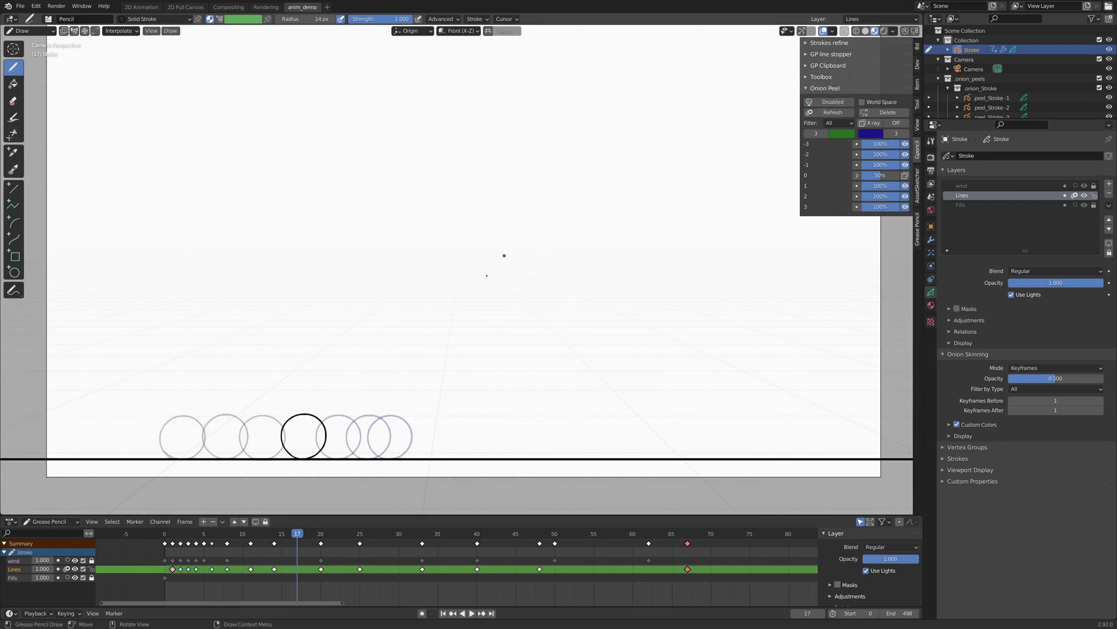
mouse_move(431, 335)
middle_mouse_down("alt")
mouse_move(417, 331)
mouse_move(443, 332)
middle_mouse_up("alt")
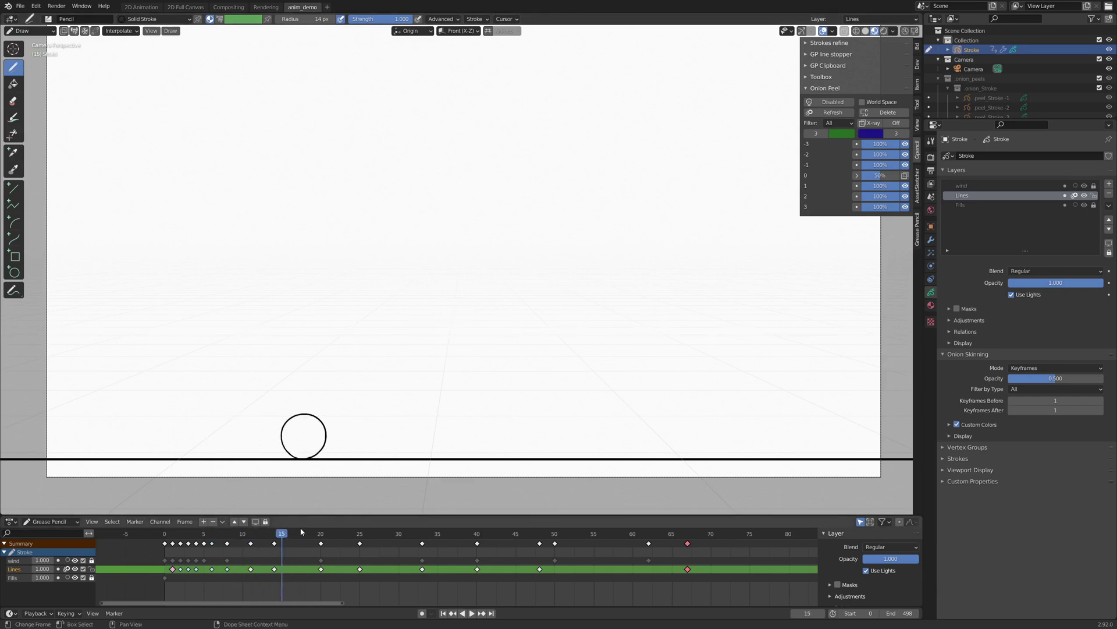
left_click(833, 102)
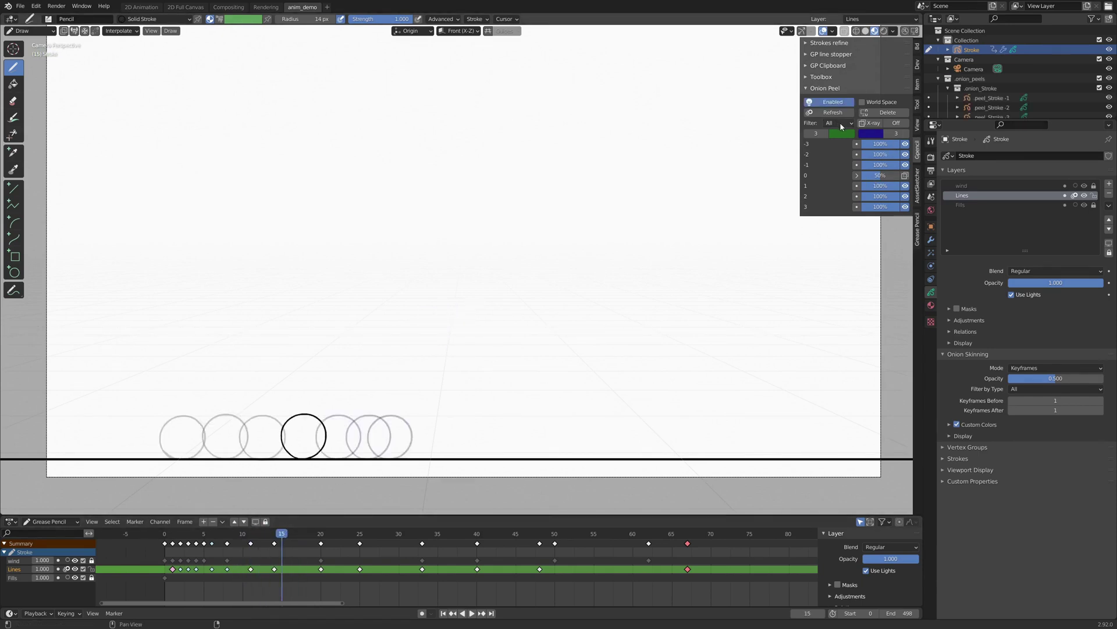
Filter the onion peels to Breakdown keyframes and scrub the timeline back to frame 7
left_click(844, 123)
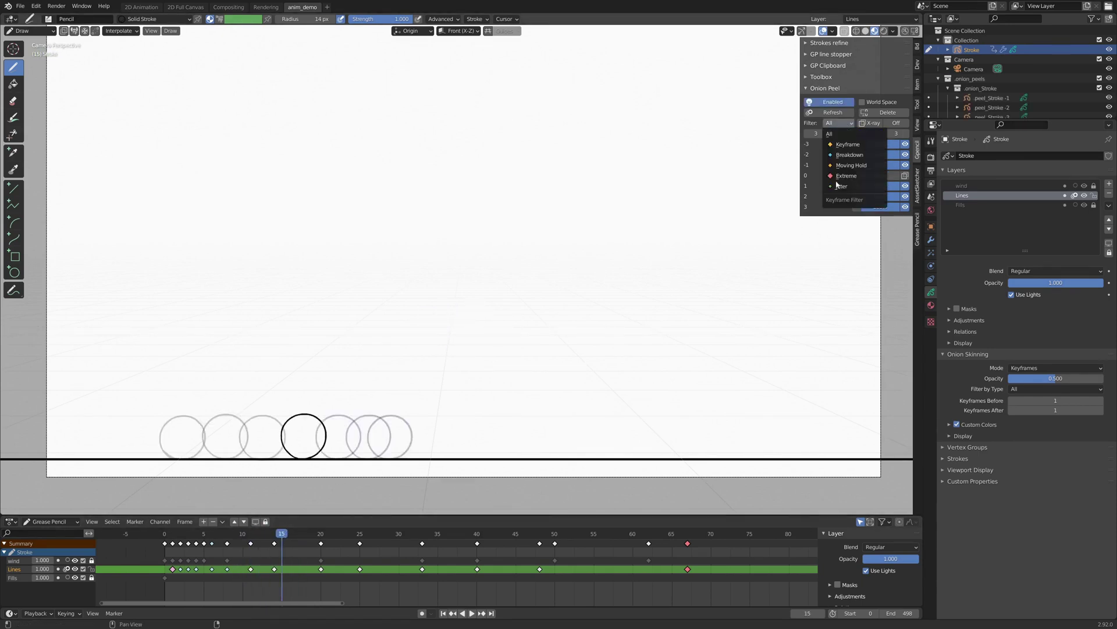
left_click(844, 156)
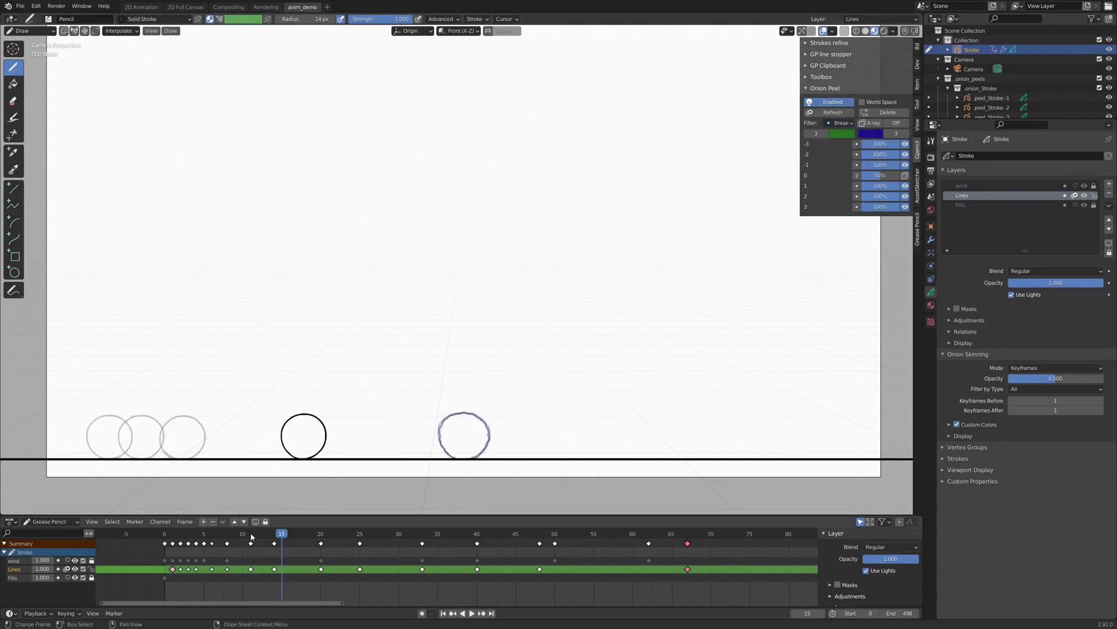
key("space")
left_click(211, 536)
key("space")
mouse_move(211, 536)
left_mouse_down()
mouse_move(199, 576)
mouse_move(220, 539)
left_mouse_up()
Set the onion peel keyframe filter to All and advance to frame 8
left_click(841, 122)
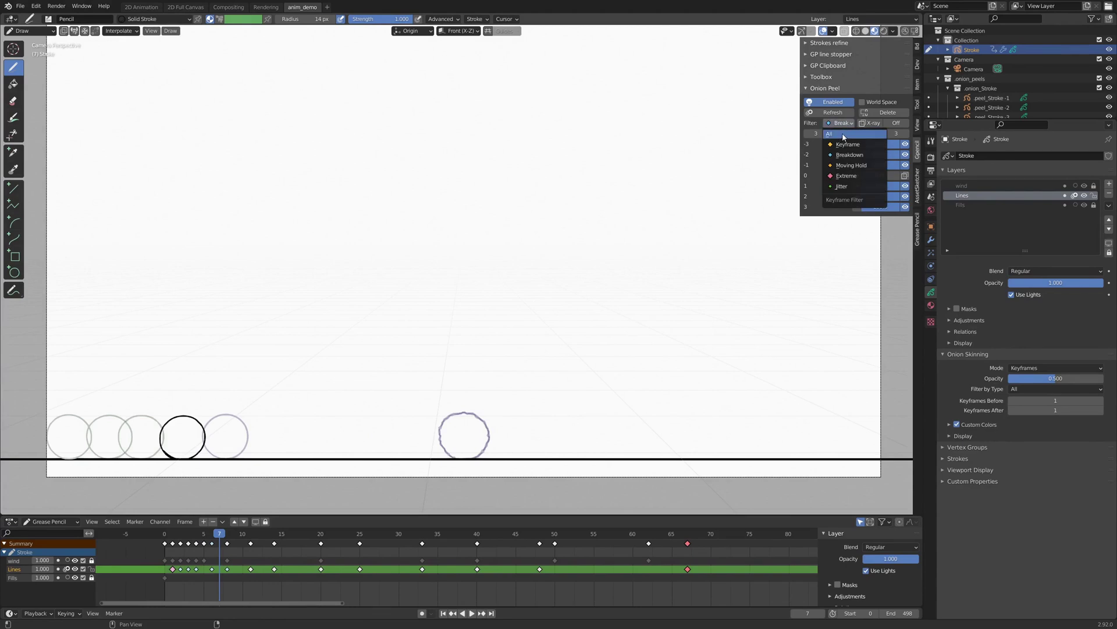
left_click(845, 136)
key("Right")
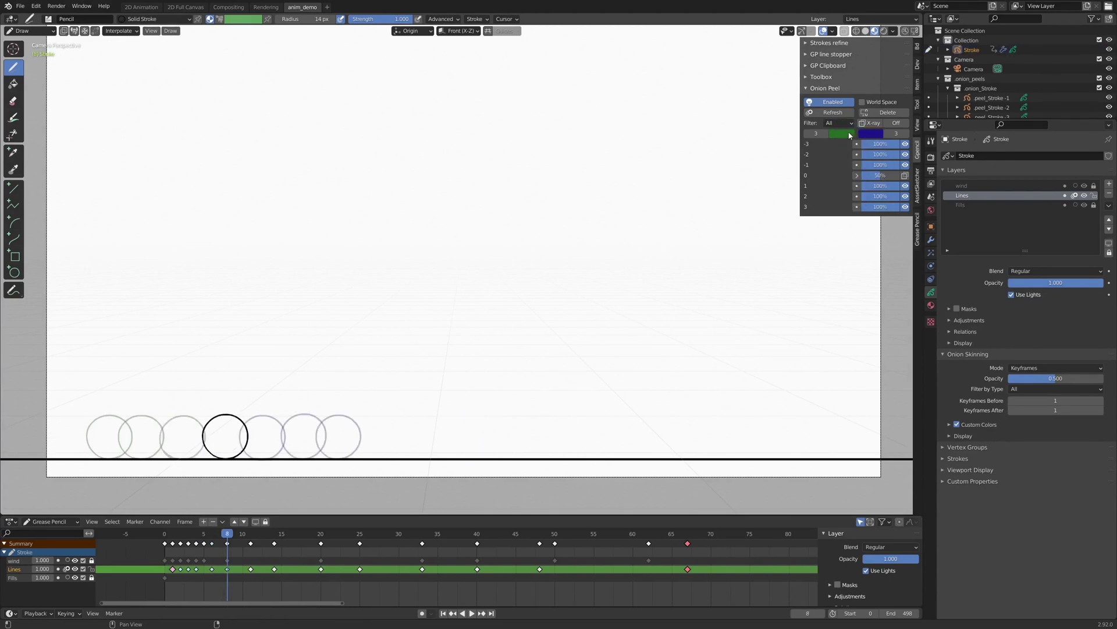
Brighten the previous peels' color to a lighter green and change the next peels' color to red
left_click(849, 136)
left_click_drag(911, 172, 911, 163)
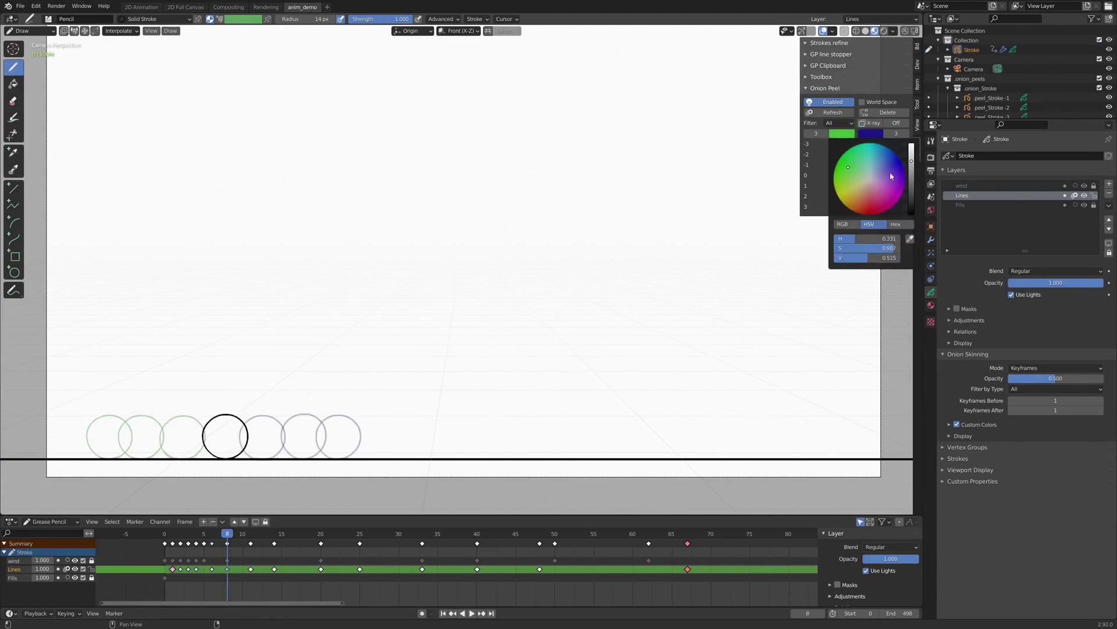
left_click(872, 134)
left_click(940, 163)
left_click_drag(924, 184, 901, 208)
Set the number of previous peels to 4 and lower the opacity of peels -4 and -3
left_click_drag(817, 134, 859, 144)
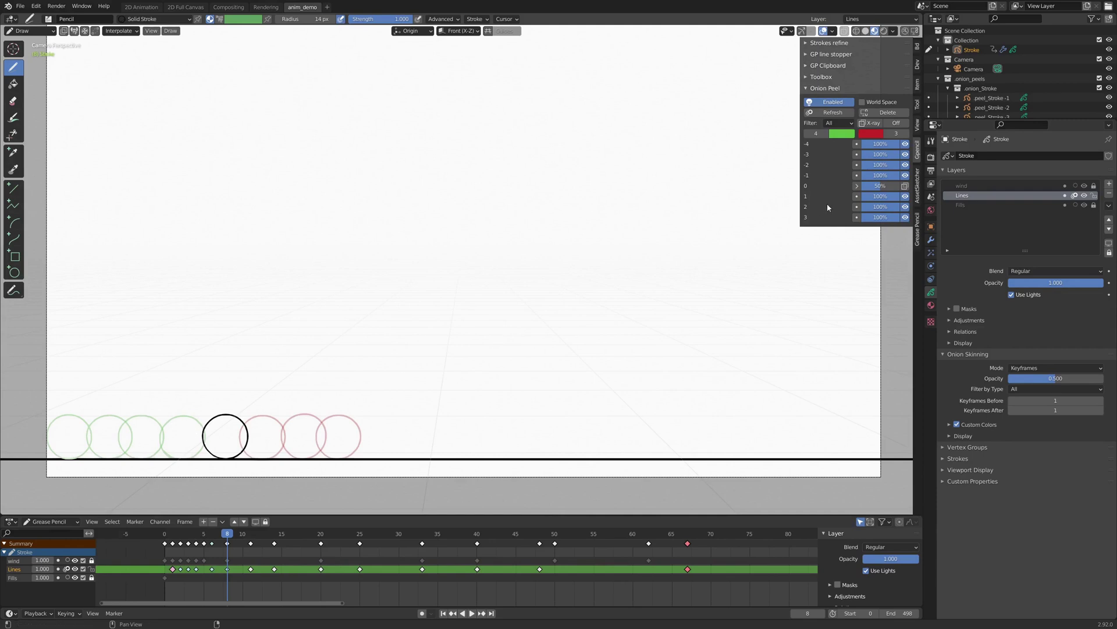
left_click(905, 145)
left_click(905, 145)
left_click_drag(889, 148, 857, 157)
Move peel -3 up above the row of circles, rotate it, and validate the peel transform
left_click(857, 156)
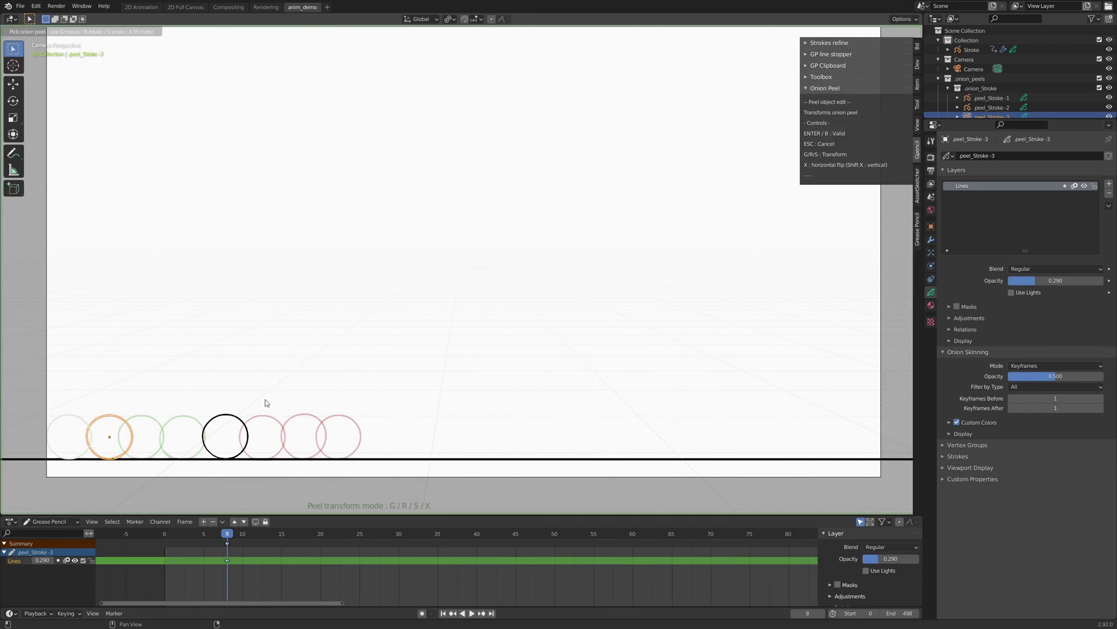
left_click(330, 345)
key("r")
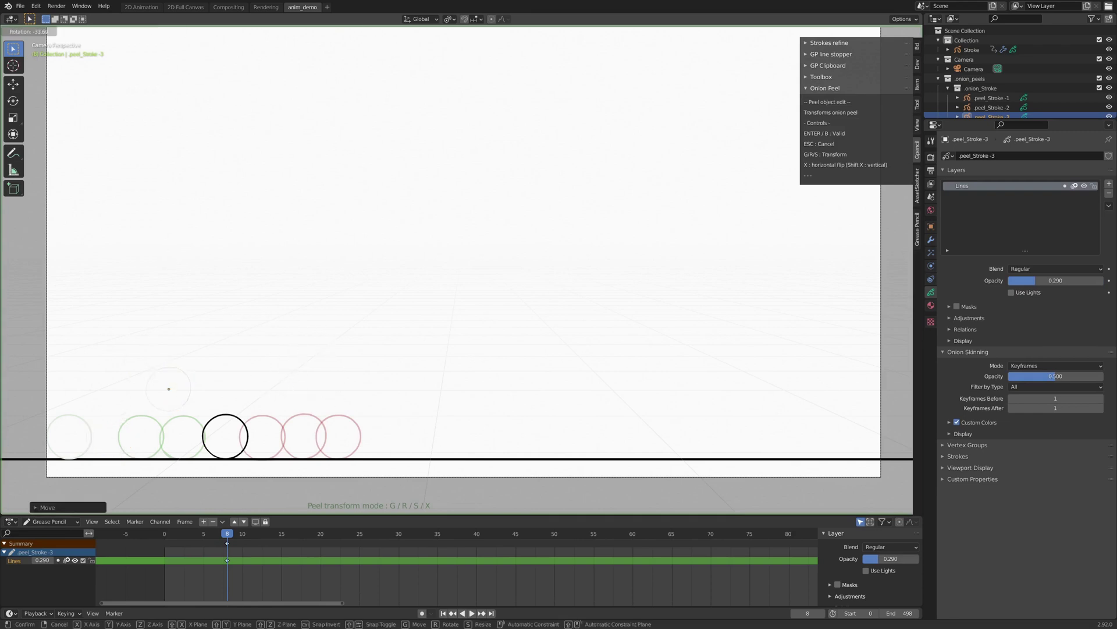
left_click(274, 419)
key("Return")
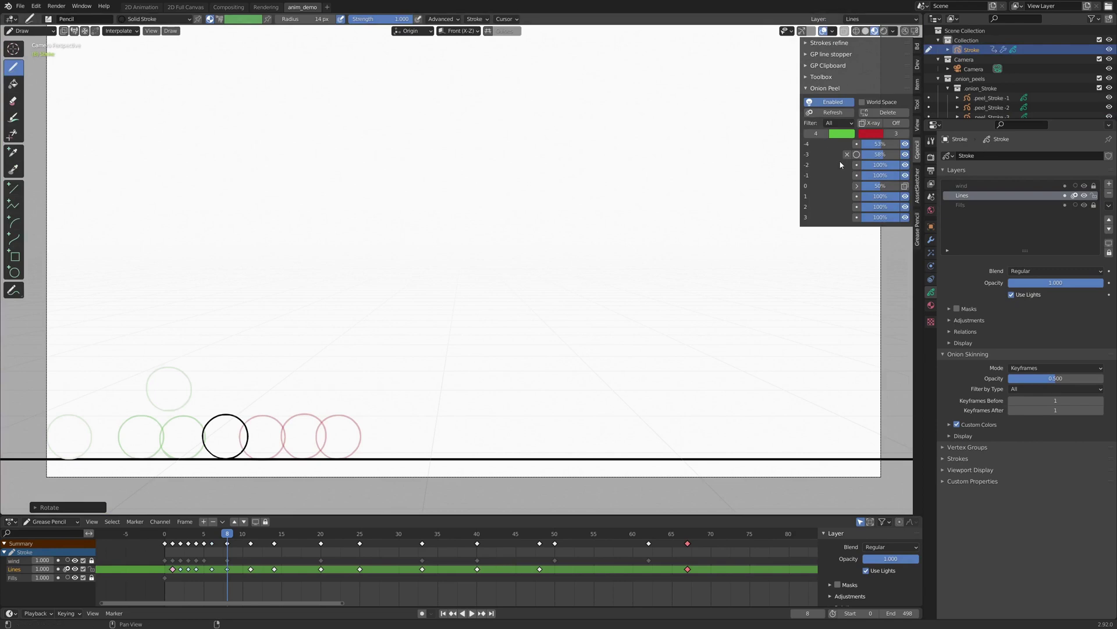
Reopen the transform of peel -3 and repeatedly move and rotate it above the current drawing
left_click(857, 156)
key("g")
left_click(446, 302)
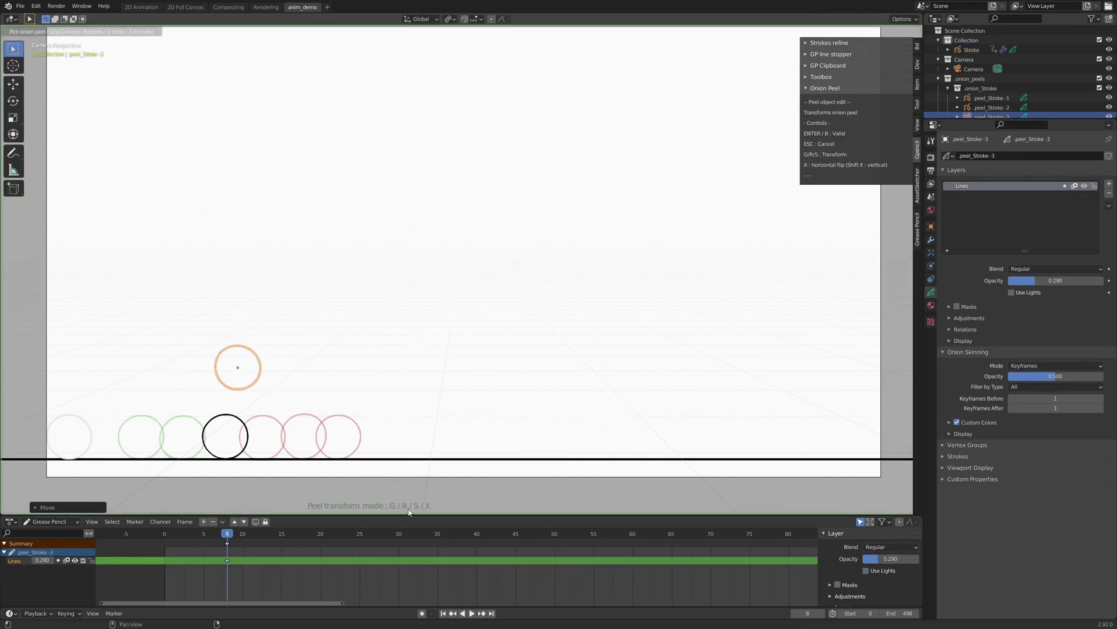
key("r")
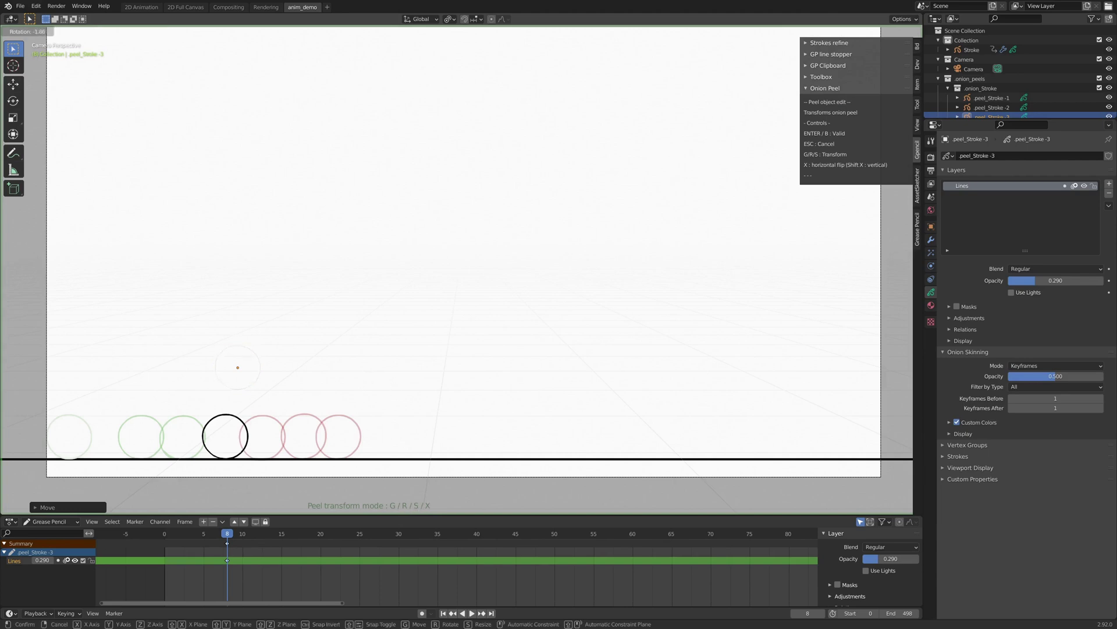
left_click(350, 388)
key("g")
left_click(310, 374)
key("r")
left_click(274, 413)
Reposition, enlarge and rotate peel -3 above the current circle, validate it, and reset its transform
key("g")
left_click(361, 397)
key("s")
left_click(488, 330)
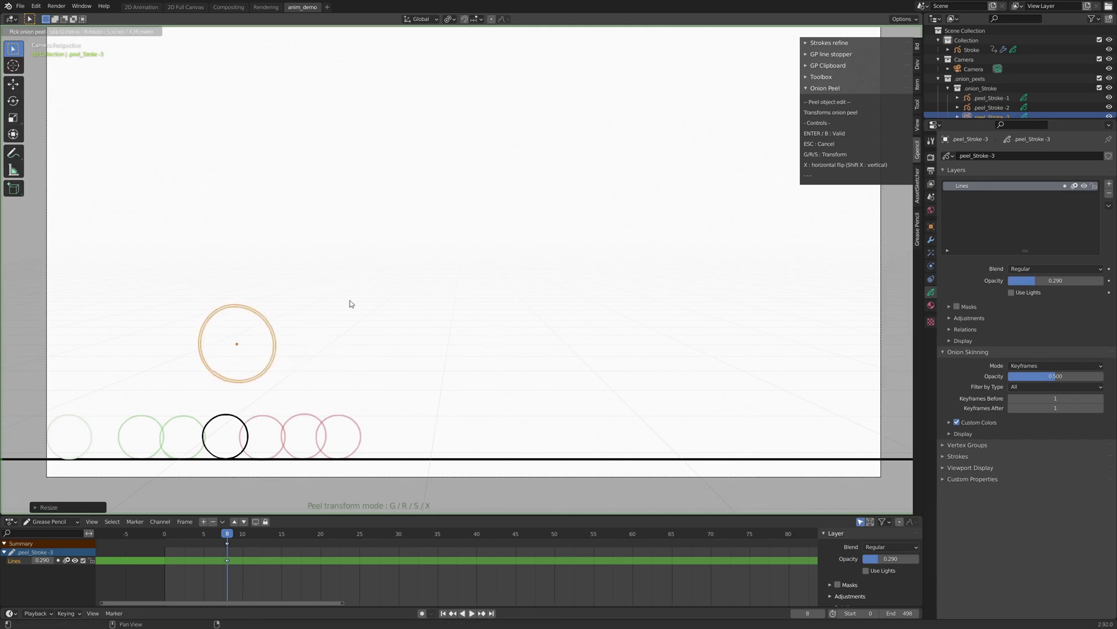
key("r")
left_click(342, 340)
key("Return")
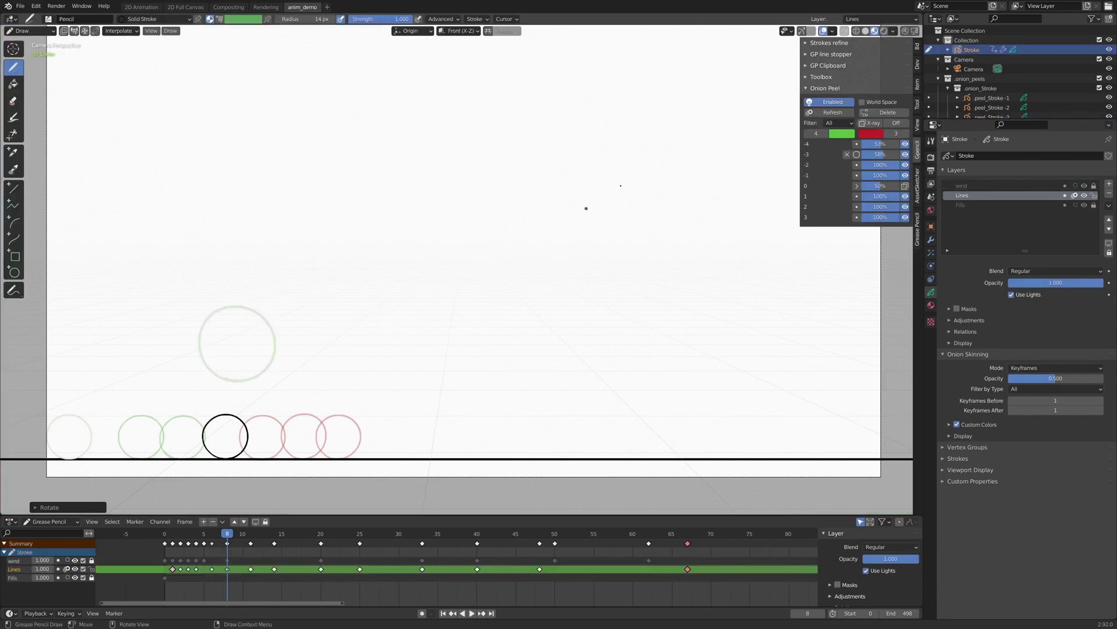
left_click(848, 155)
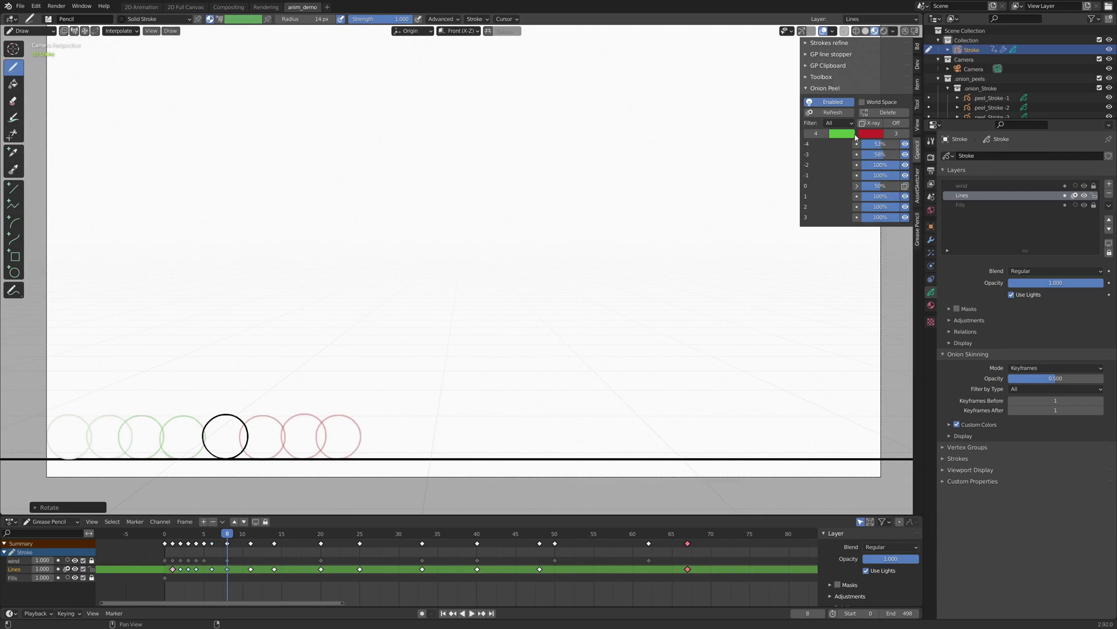
Fade the peel opacities progressively away from the current frame and adjust the opacity value of row 0
left_click(857, 187)
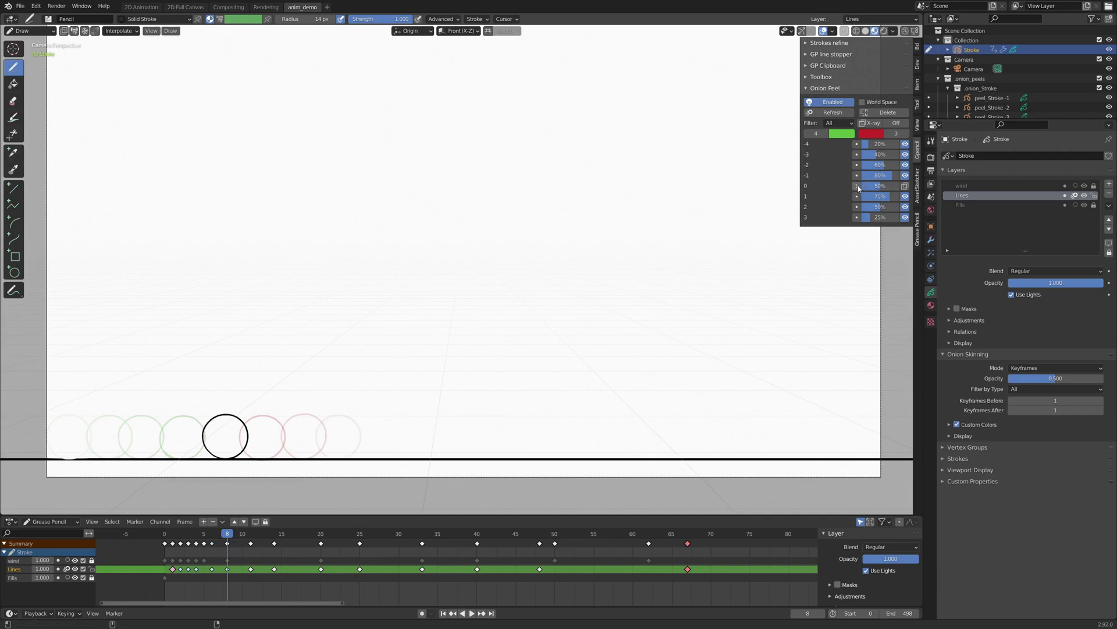
left_click(857, 187)
left_click_drag(863, 187, 889, 190)
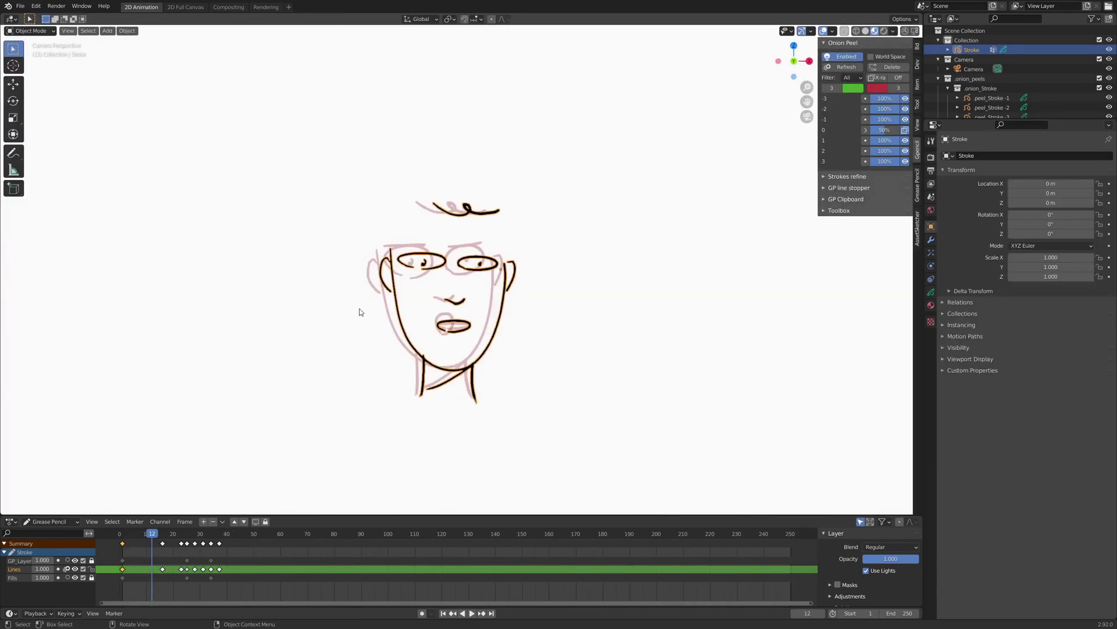
Play back the talking-head animation twice to review its keyframes
key("space")
key("space")
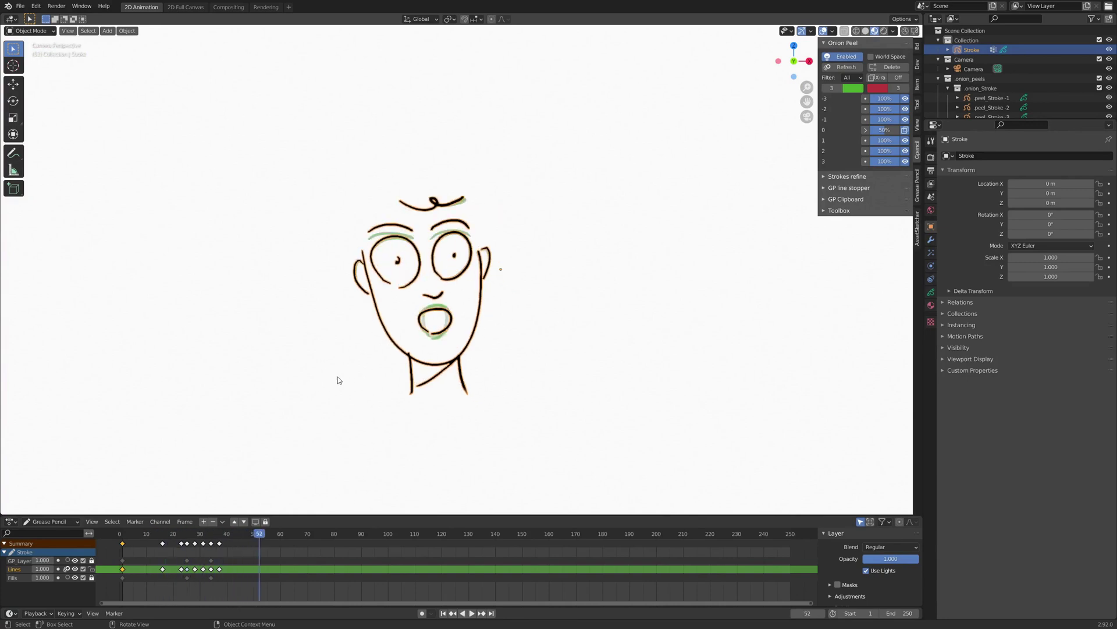
left_click(162, 538)
key("space")
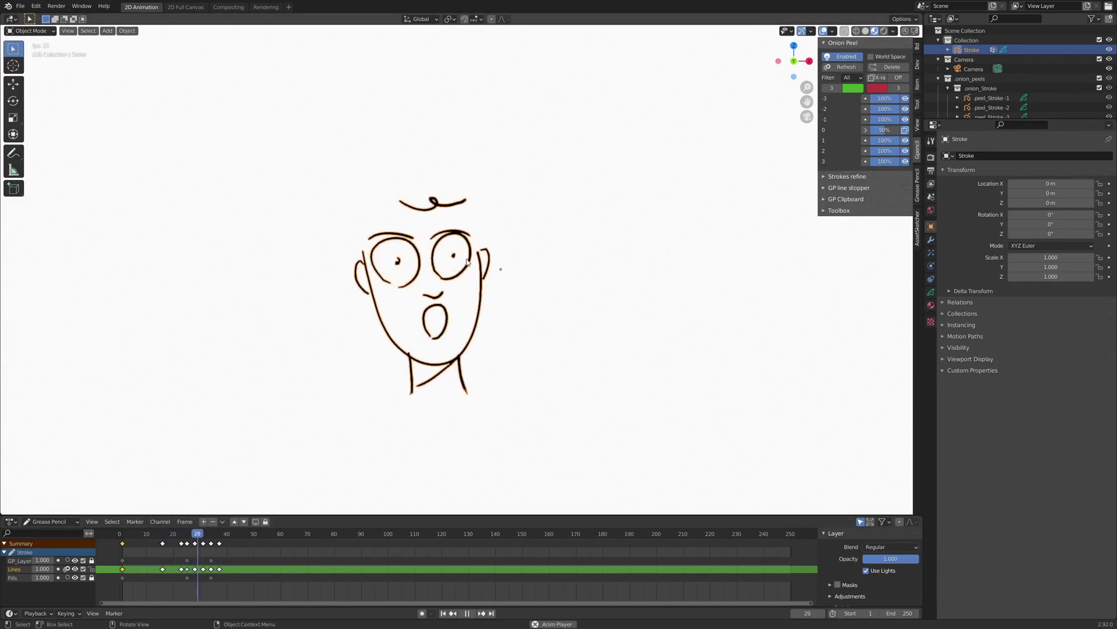
key("space")
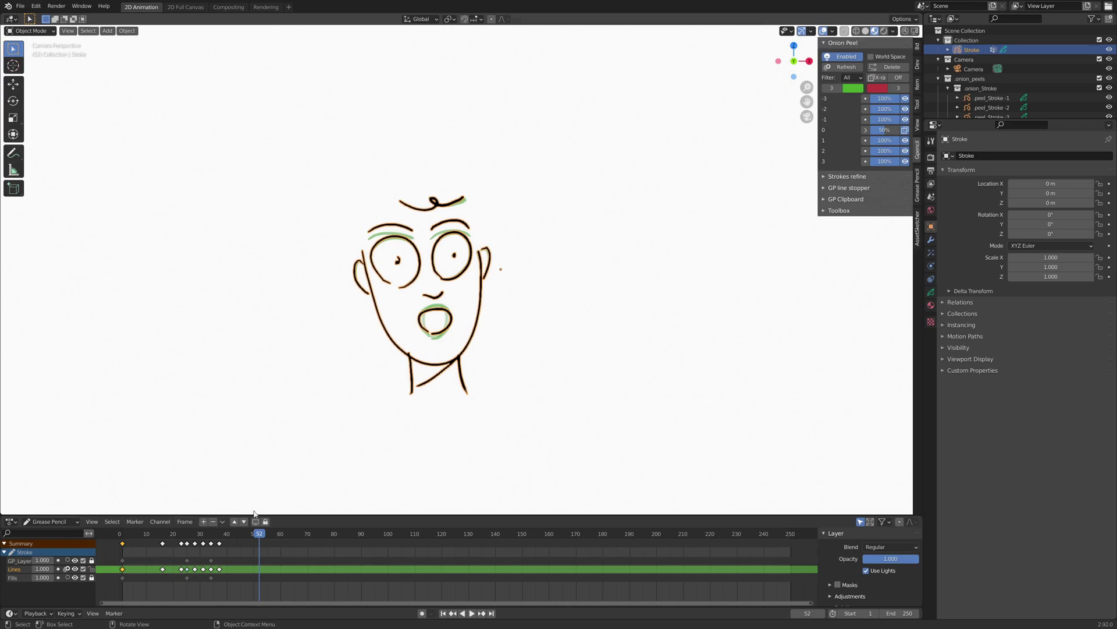
At frame 37, set the number of previous peels to 6 and hide peels -5 through -1
left_click(219, 533)
left_click(840, 88)
left_click(840, 88)
left_click(840, 88)
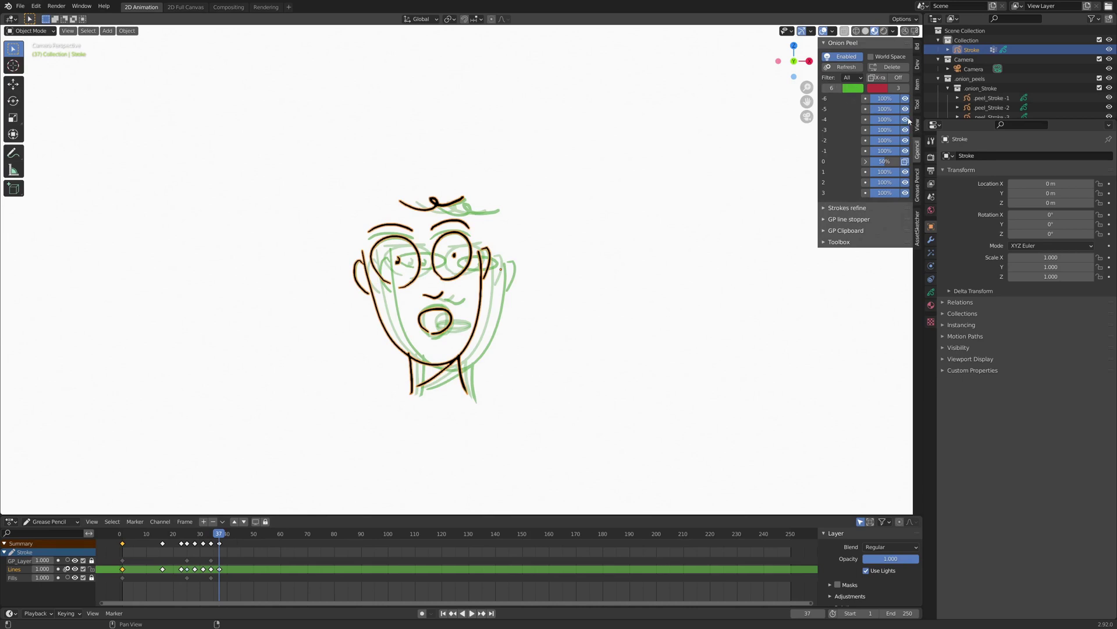
left_click_drag(905, 111, 905, 152)
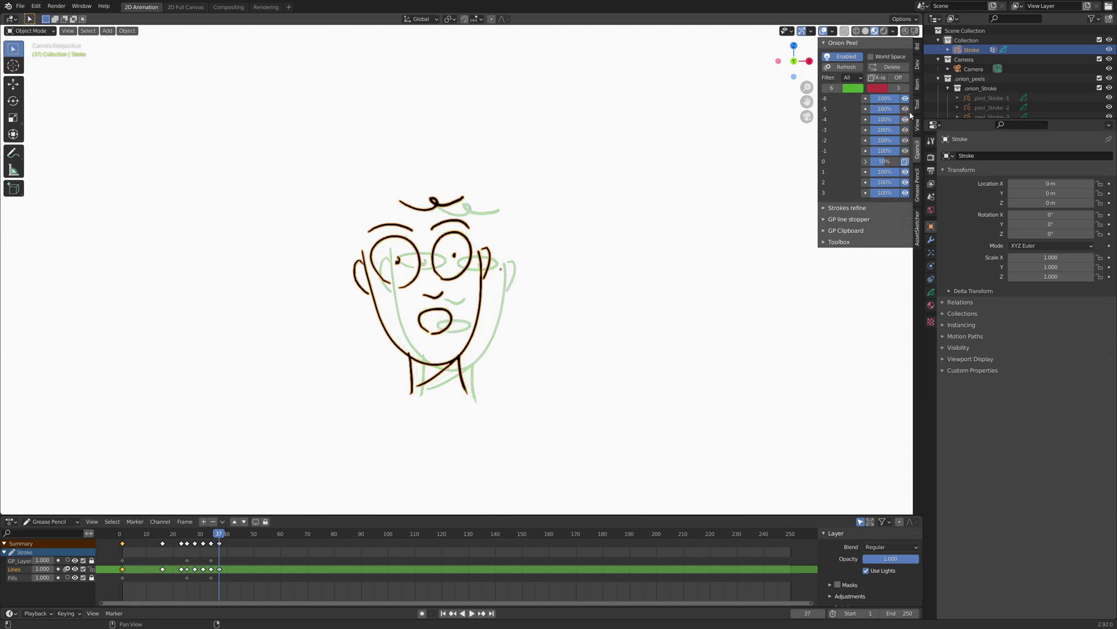
Move peel -6 and rotate it about 5.5° so its head outline overlays the frame 37 drawing, and validate the transform
left_click(865, 99)
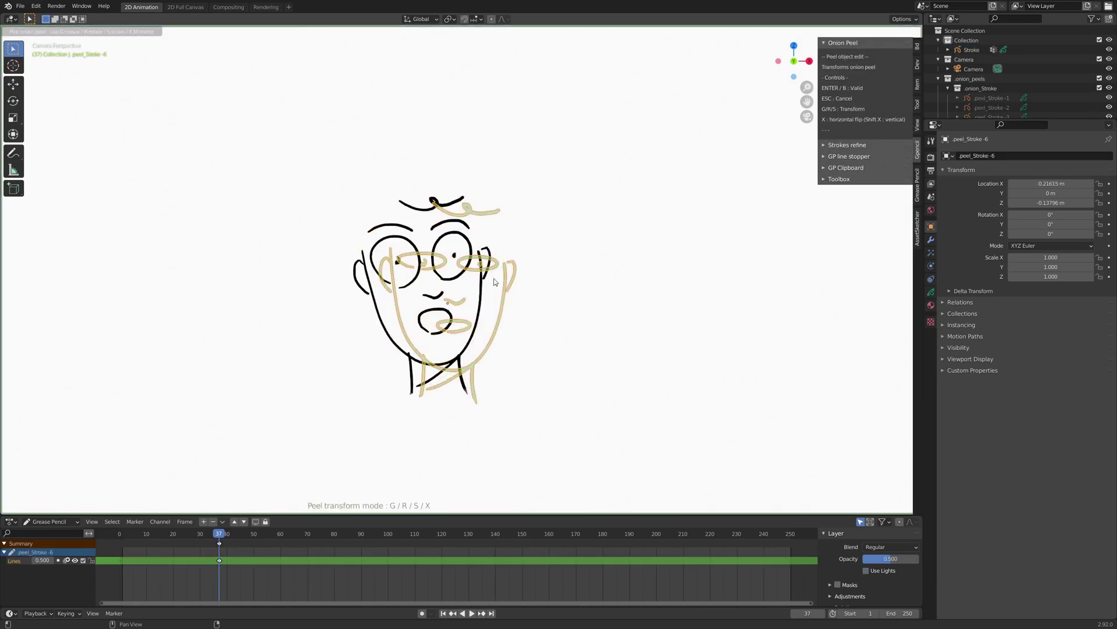
key("g")
left_click(523, 265)
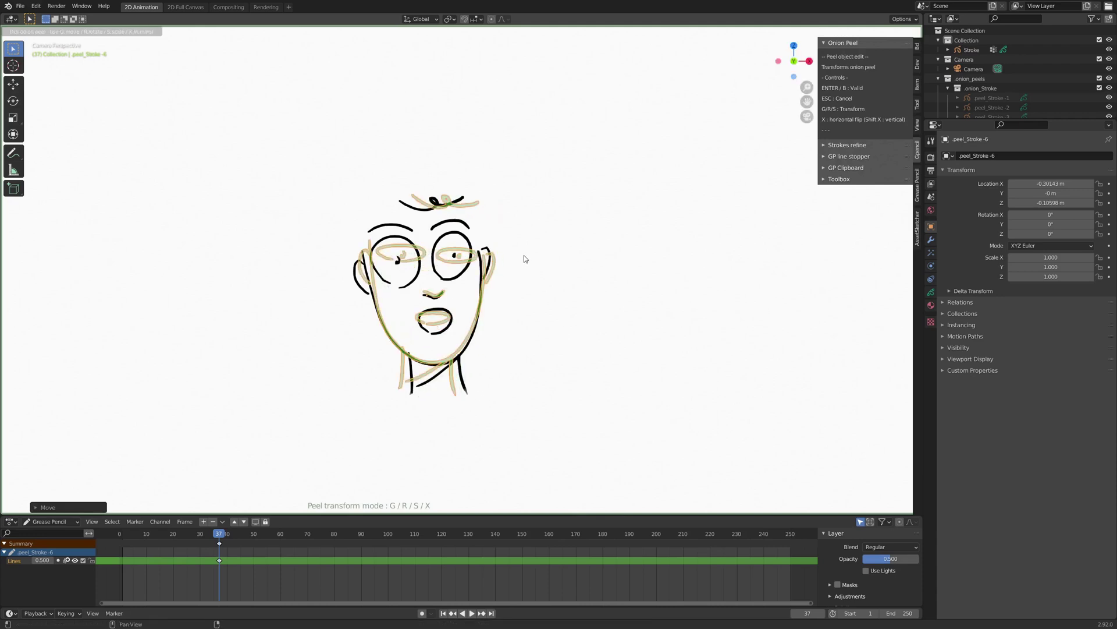
key("r")
left_click(524, 251)
key("g")
left_click(522, 255)
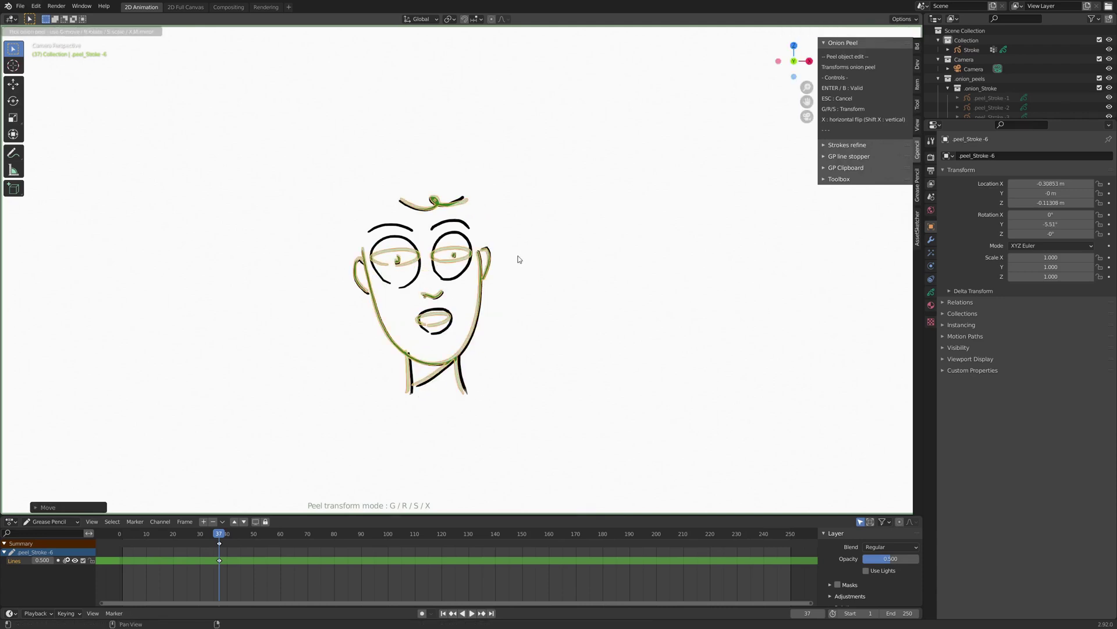
key("Return")
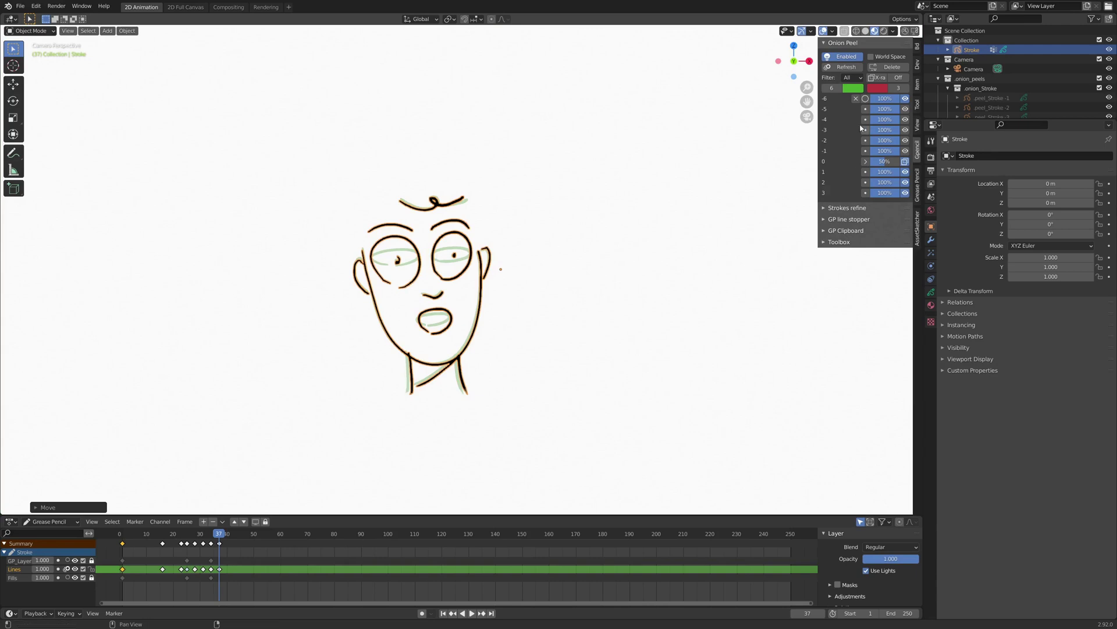
Go to frame 40 of the talking-head animation and switch the Stroke object to Draw mode
left_click_drag(220, 533, 228, 536)
key("ctrl+Tab")
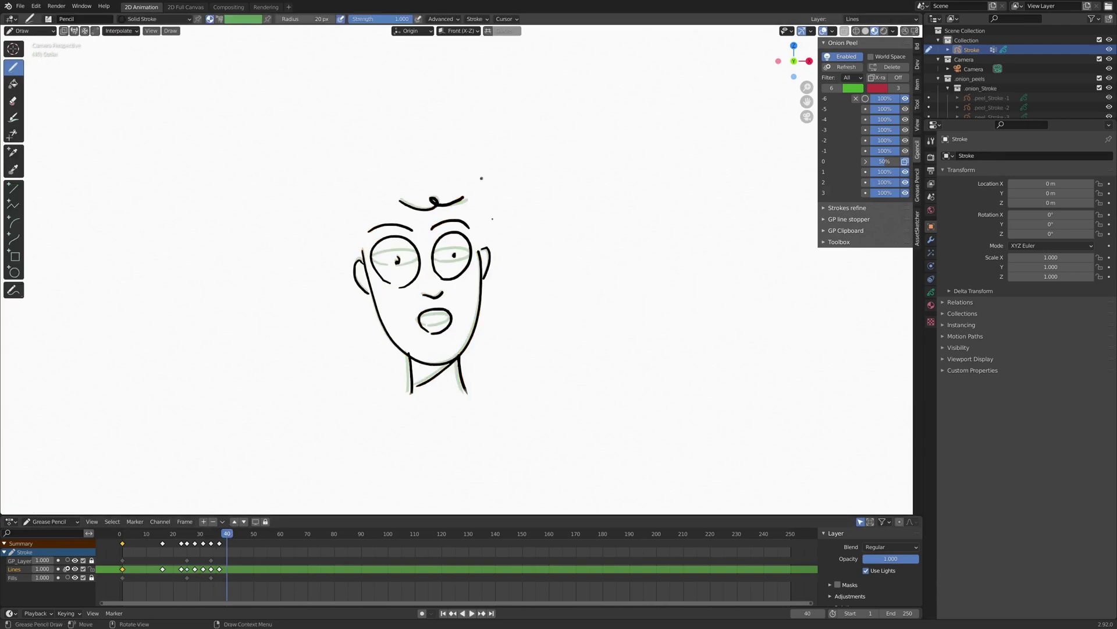
key("ctrl+Tab")
left_click(464, 252)
key("s")
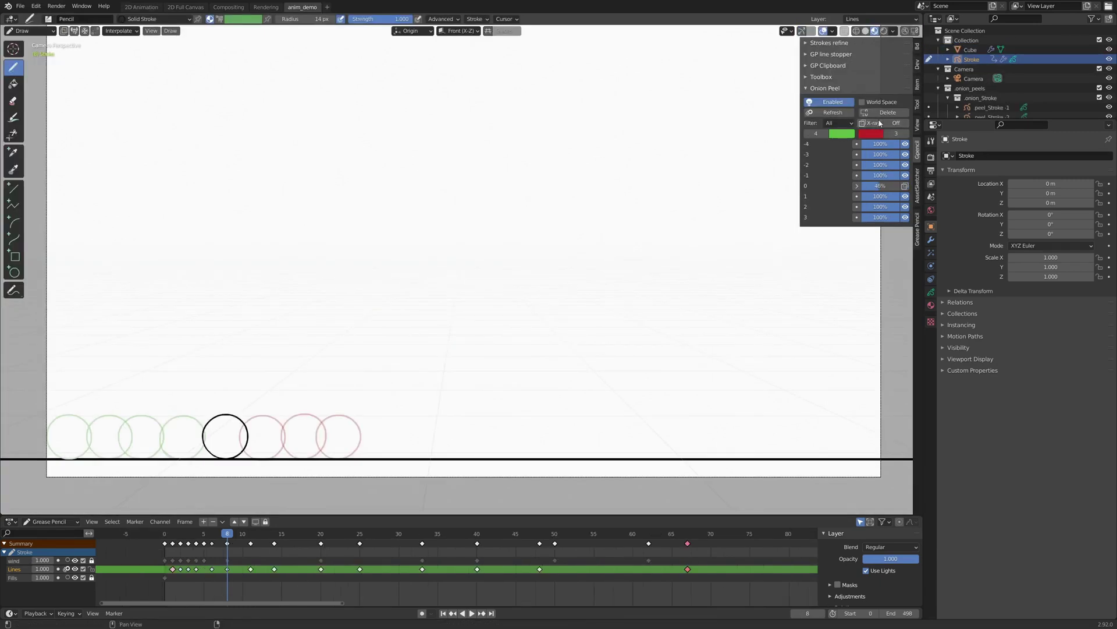
In Object Mode, select the Cube and move it down over the green previous peels of the ball
key("ctrl+Tab")
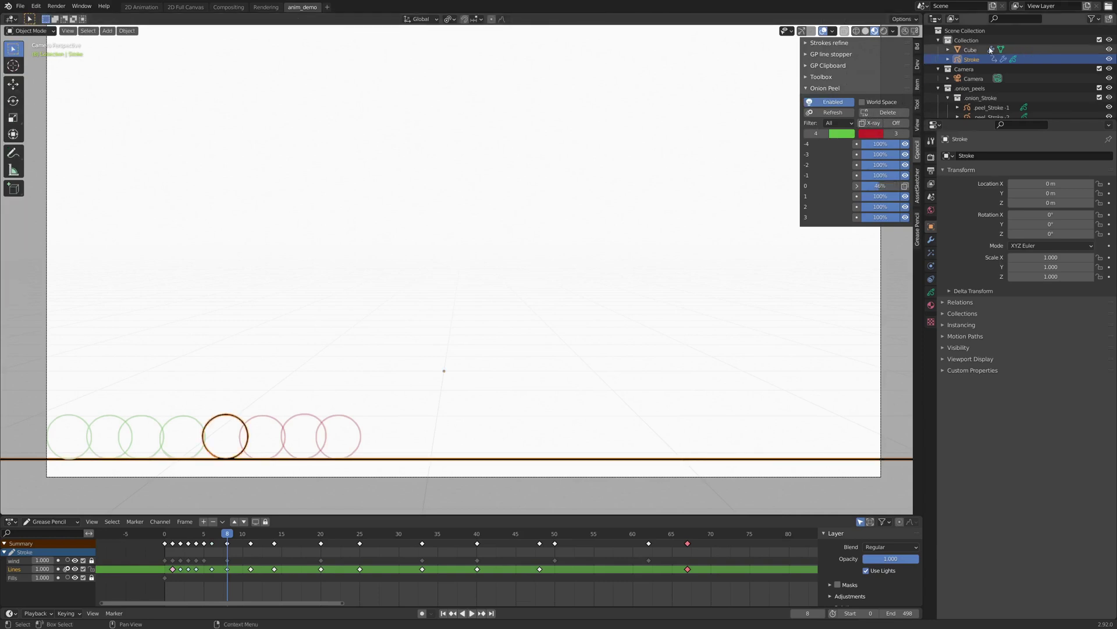
left_click(970, 50)
key("g")
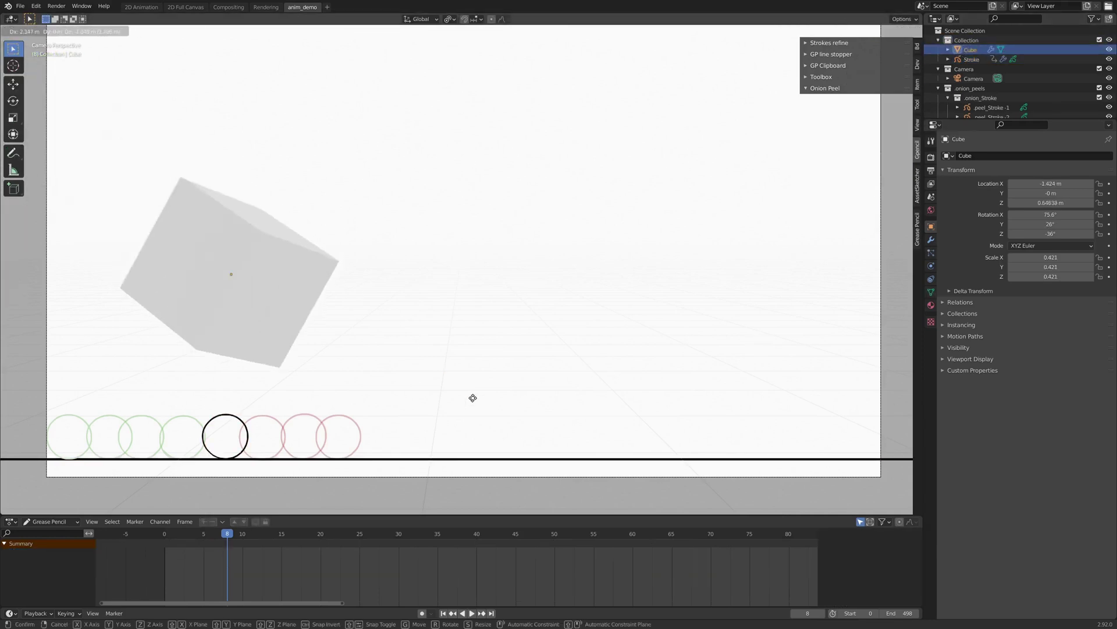
left_click(349, 394)
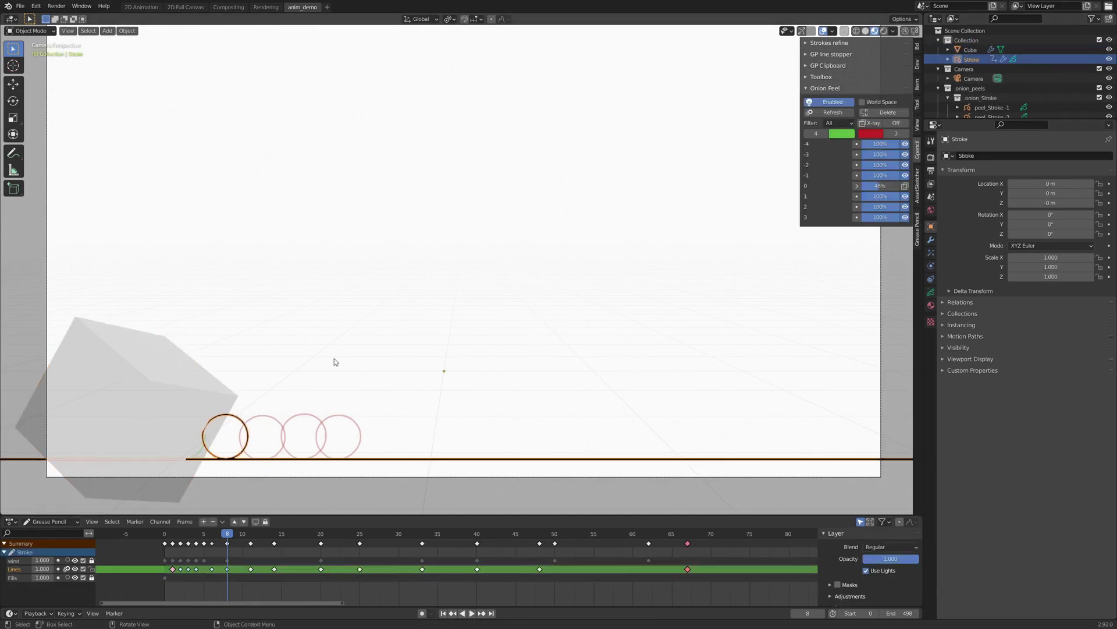
Return to drawing on Stroke, turn on X-ray so its peels show through the cube, and switch X-ray off again
key("ctrl+Tab")
left_click(524, 320)
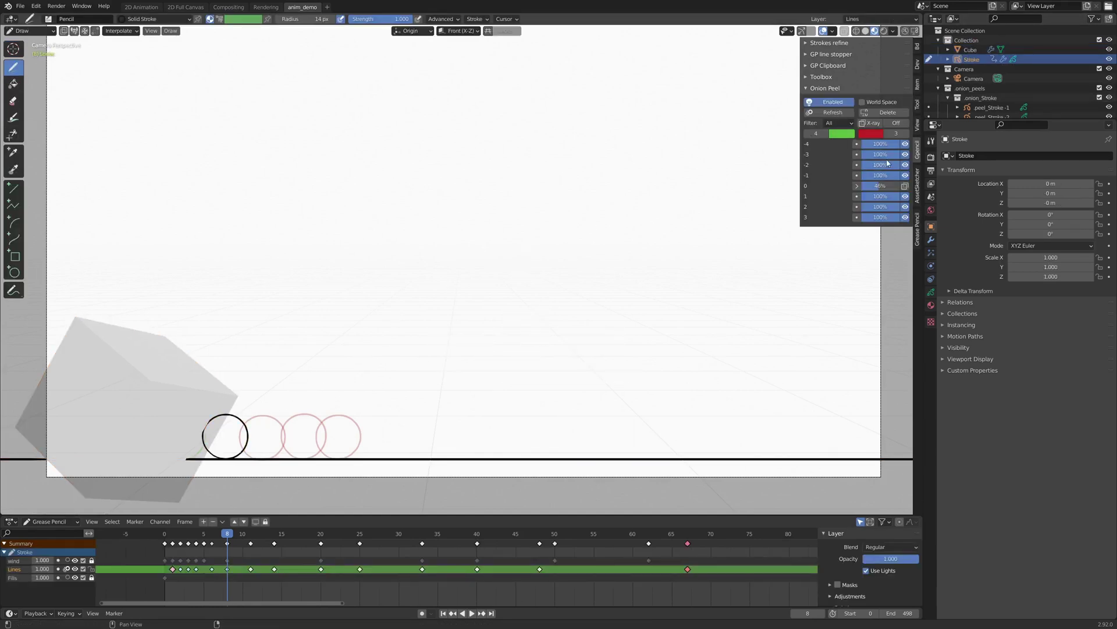
left_click(871, 124)
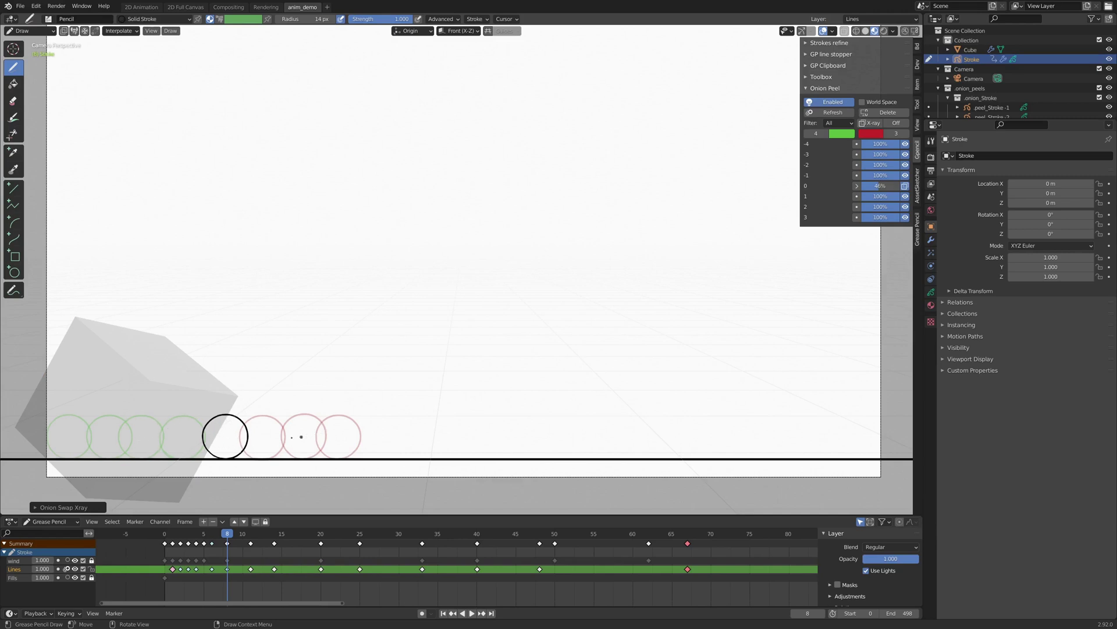
left_click(900, 123)
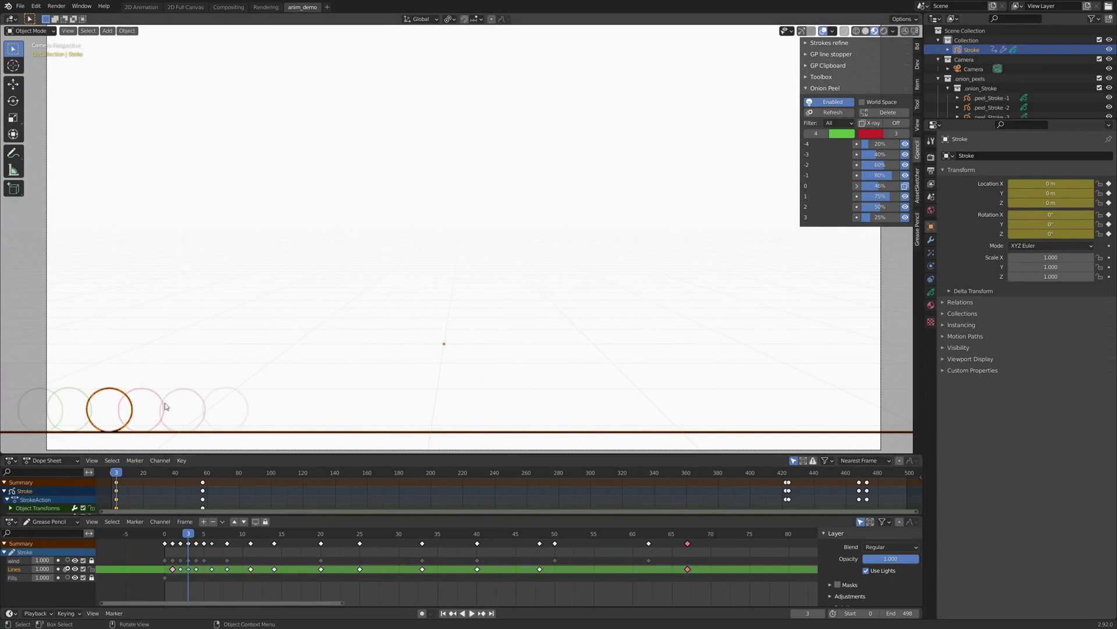
Play back and scrub the rolling-ball animation up to frame 52 to examine how the peels follow the tilting ground
key("space")
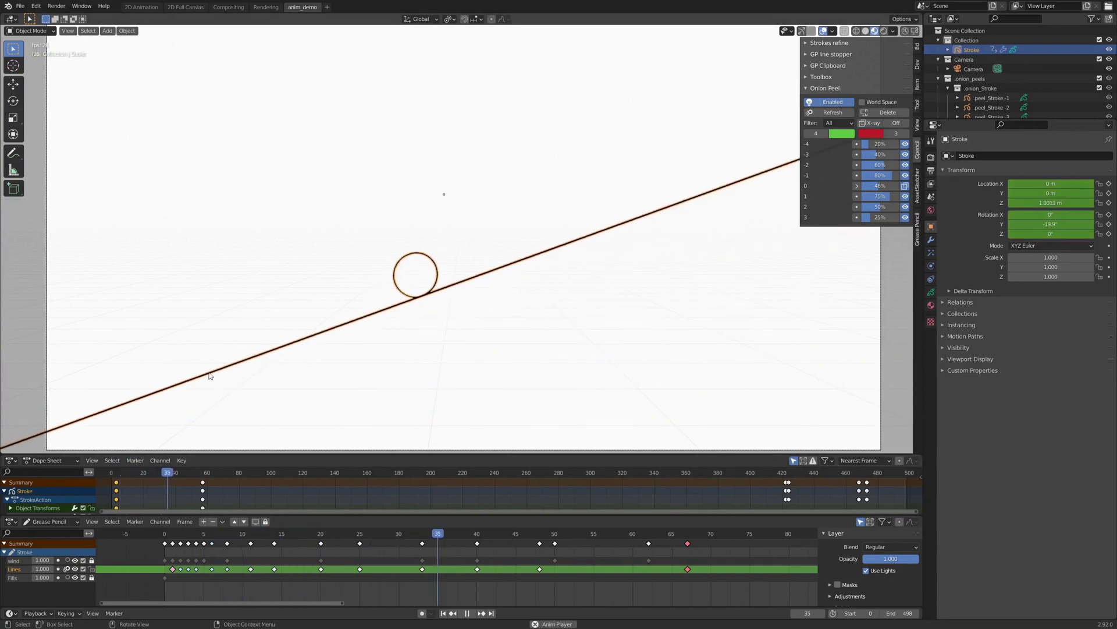
key("space")
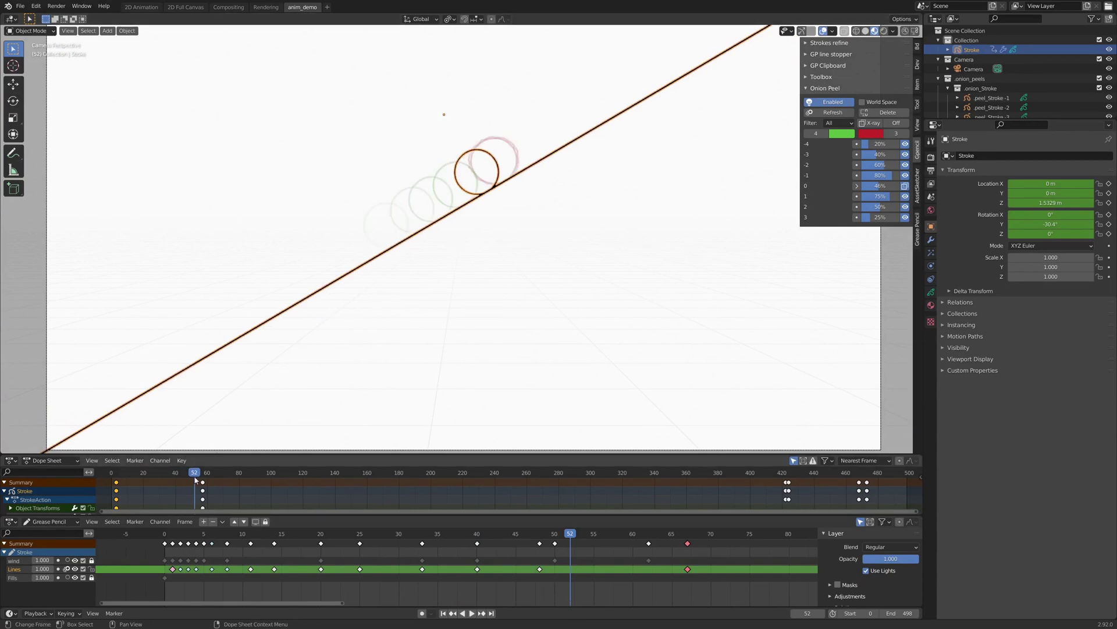
left_click_drag(195, 475, 156, 476)
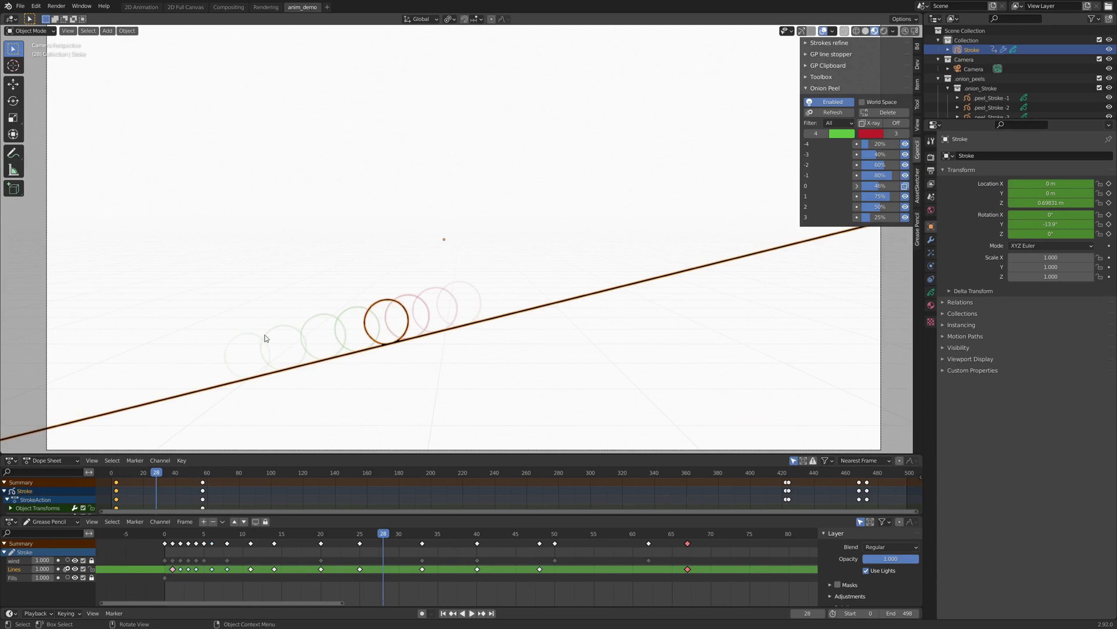
key("space")
key("space")
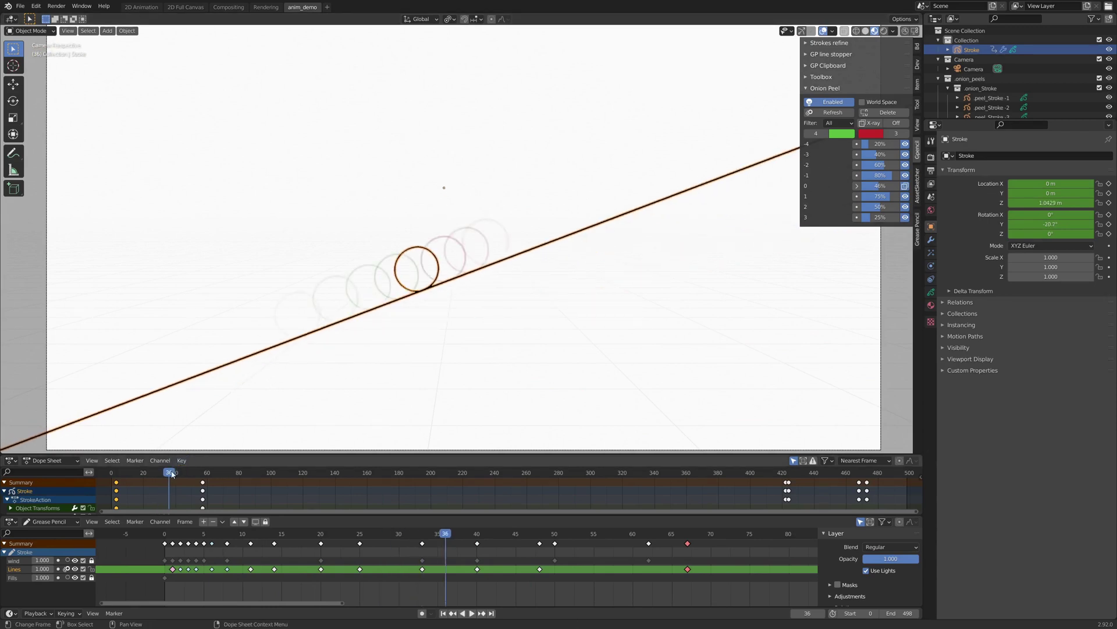
mouse_move(169, 474)
left_mouse_down()
mouse_move(153, 476)
mouse_move(168, 473)
left_mouse_up()
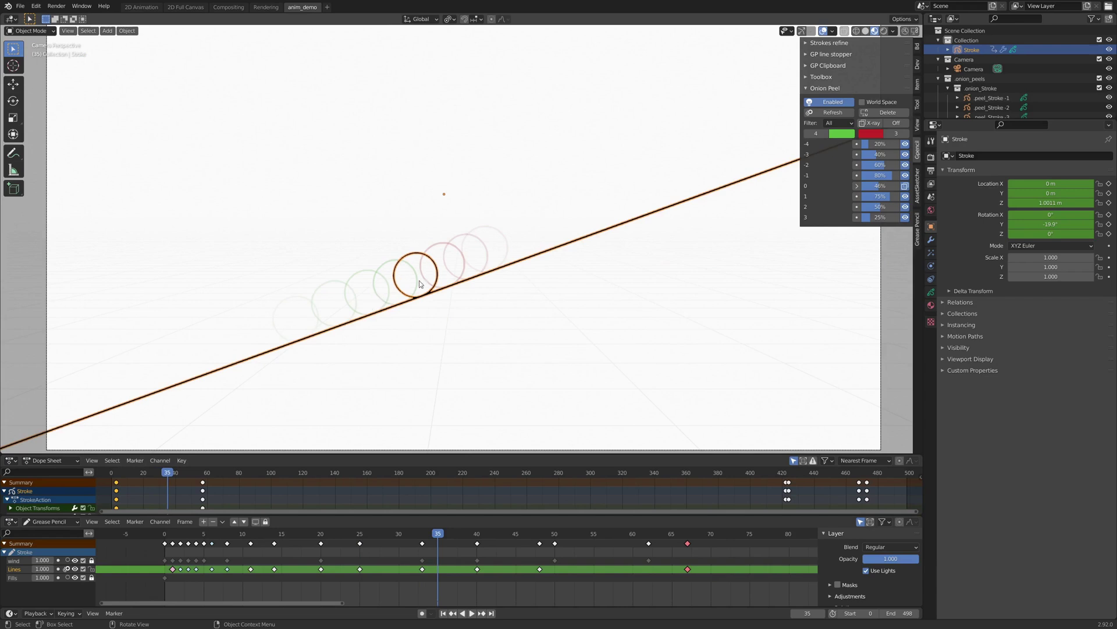
From frame 32, show the peels in world space and scrub back to frame 3 to compare their positions
left_click(163, 472)
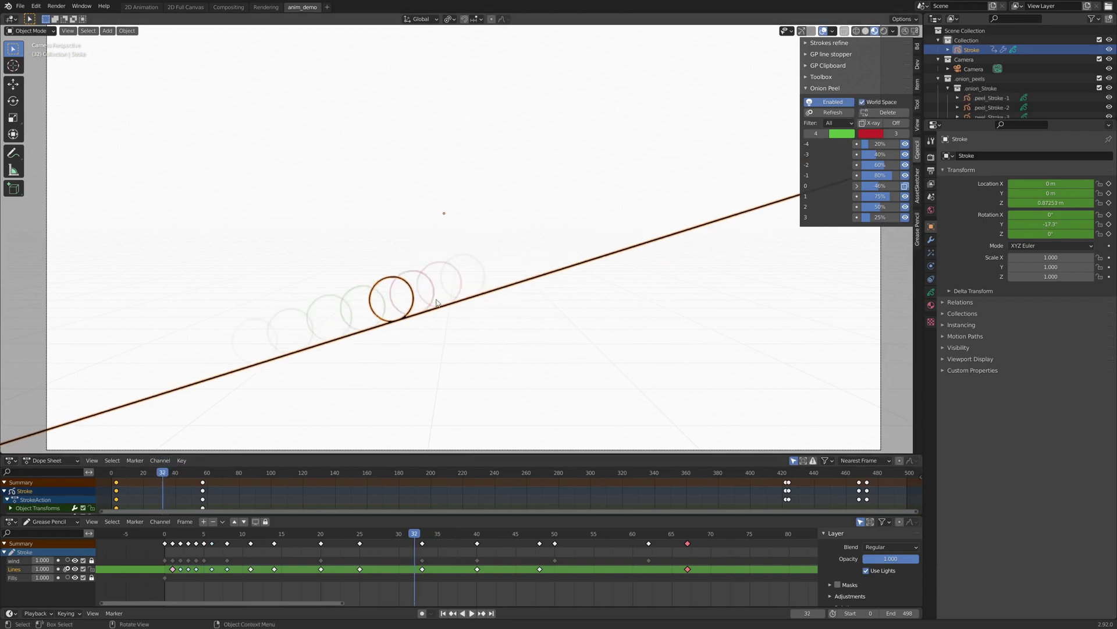
mouse_move(164, 475)
left_mouse_down()
mouse_move(135, 472)
mouse_move(157, 473)
left_mouse_up()
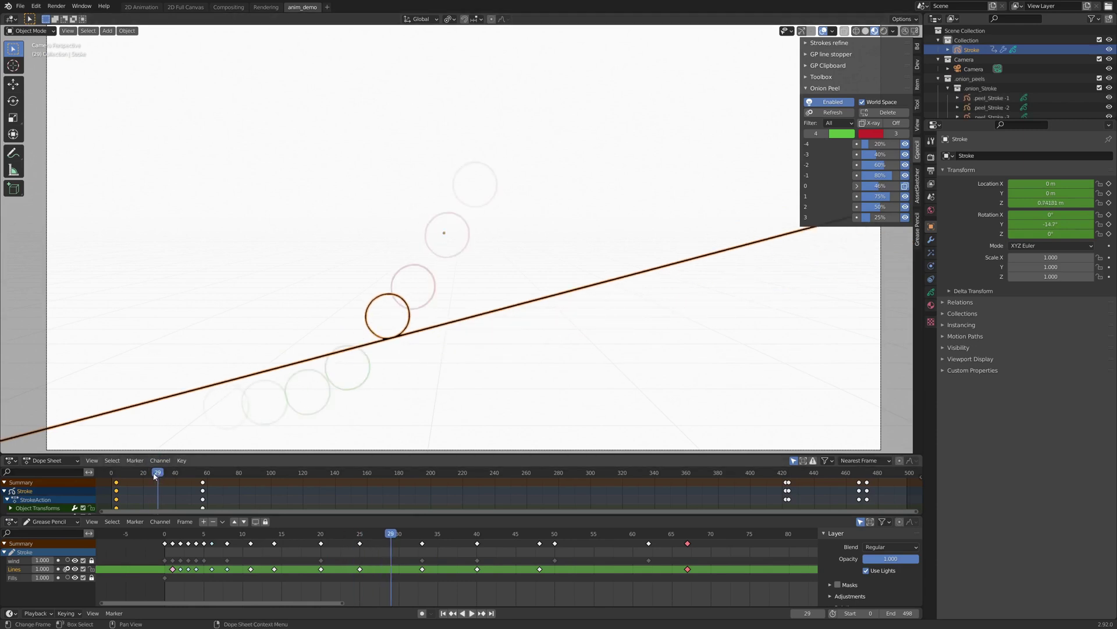
mouse_move(157, 473)
left_mouse_down()
mouse_move(167, 474)
mouse_move(154, 473)
left_mouse_up()
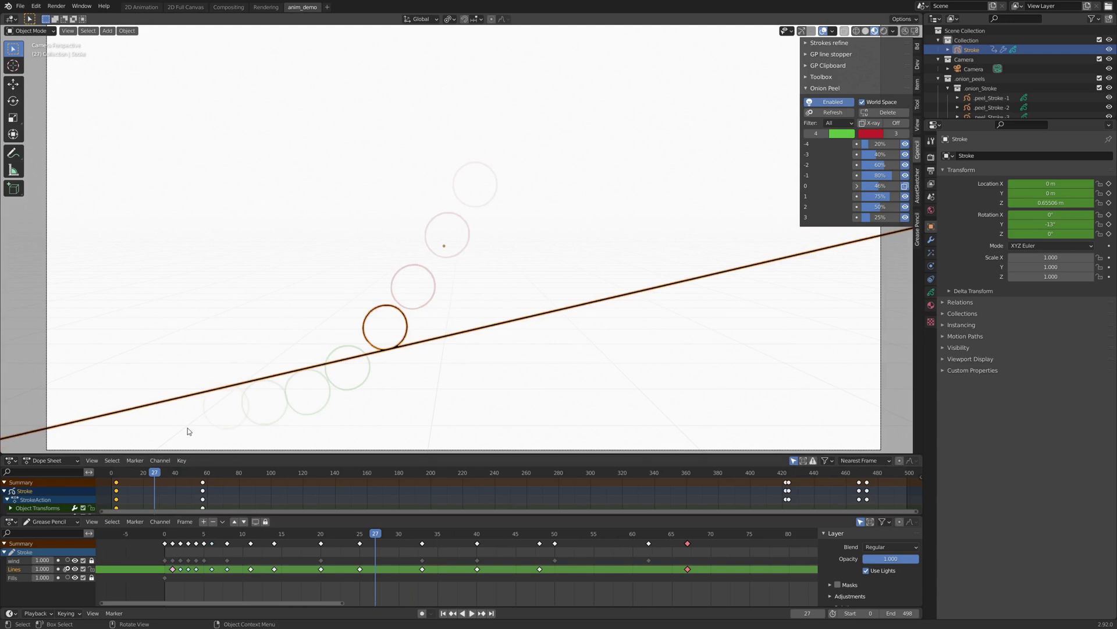
left_click_drag(161, 473, 117, 474)
Mute the Stroke's Object Transforms animation channel and turn off World Space for the peels
left_click(83, 509)
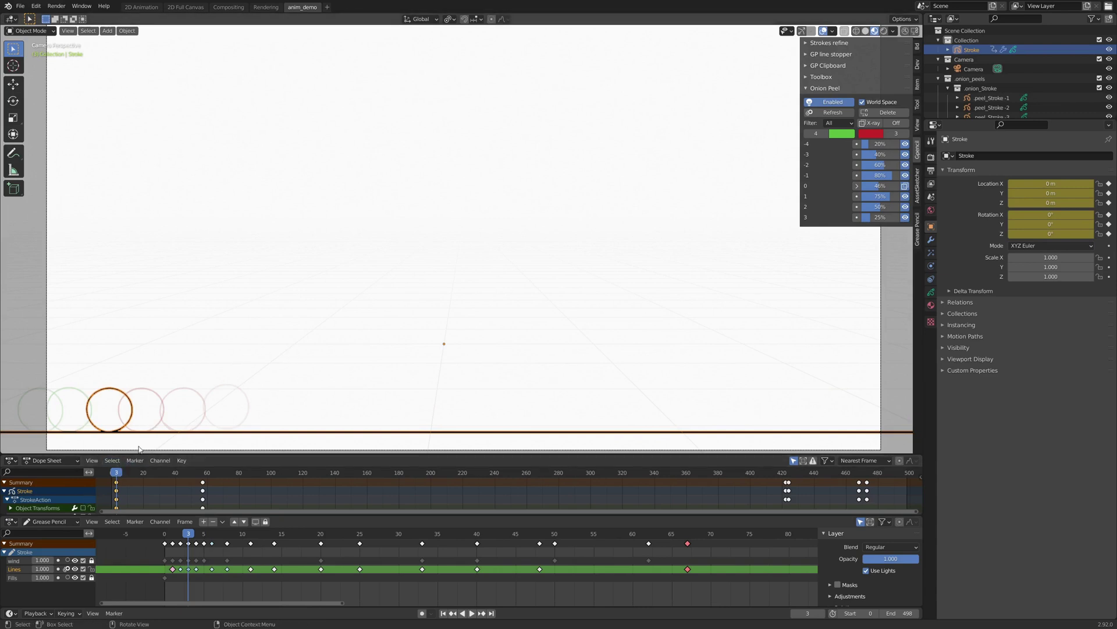
left_click(862, 101)
Replay the ball animation from its first frames to review it without the object movement
key("space")
left_click(120, 474)
key("space")
left_click_drag(120, 473, 116, 473)
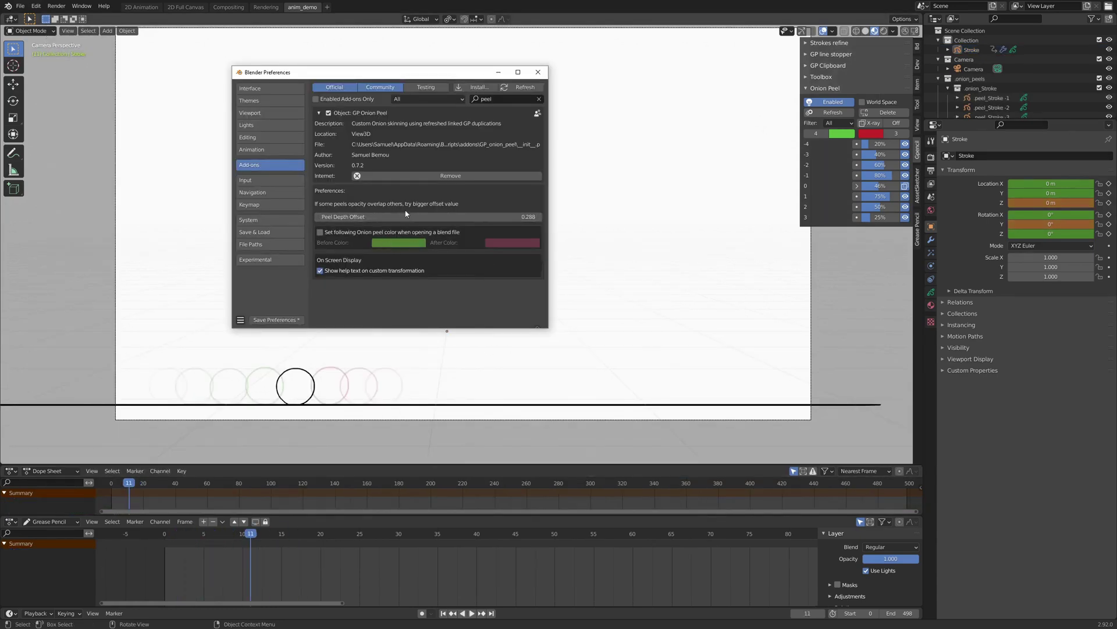
In the GP Onion Peel add-on preferences, enable setting the onion peel colors when opening a blend file
left_click(321, 233)
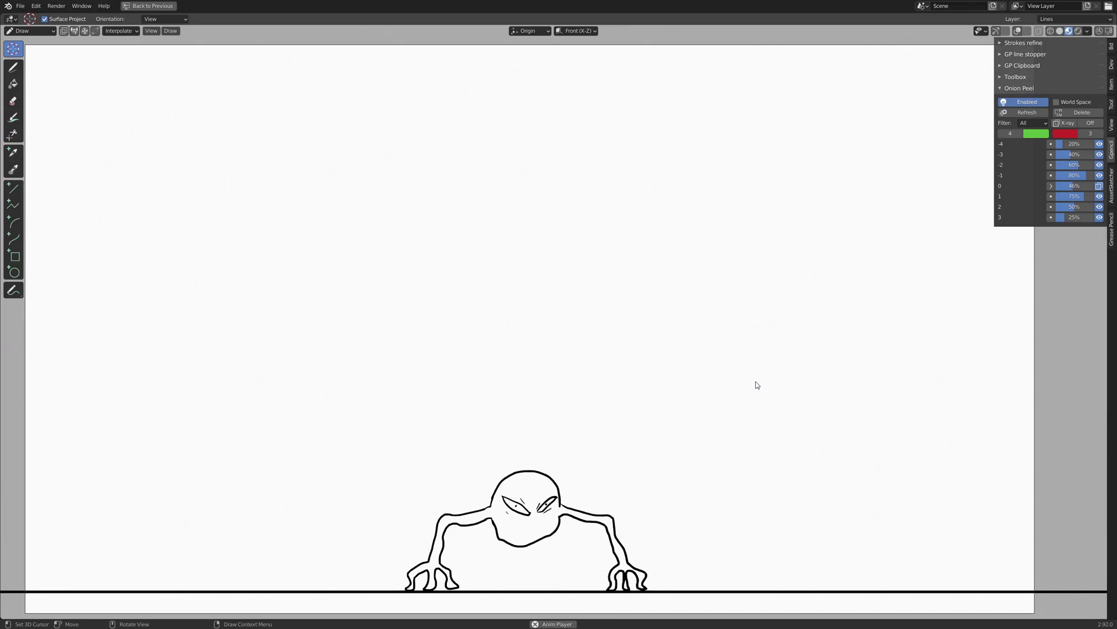
Stop the crawling-creature playback and examine how its peels are spaced in depth from an angled view
key("space")
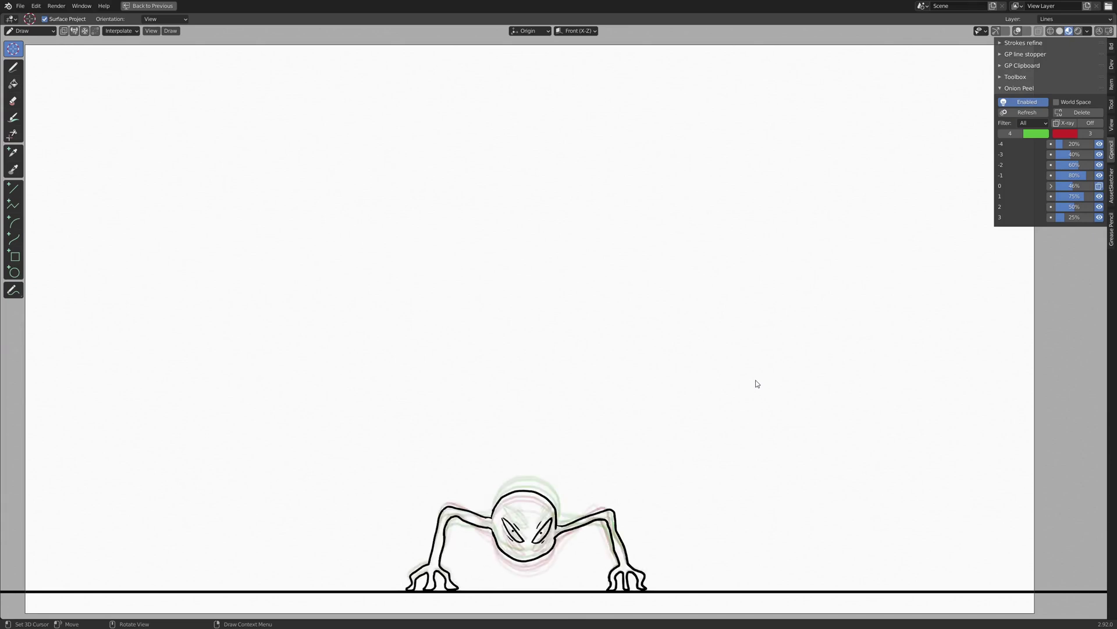
scroll(758, 381, "down", 3)
middle_click_drag(766, 367, 656, 380)
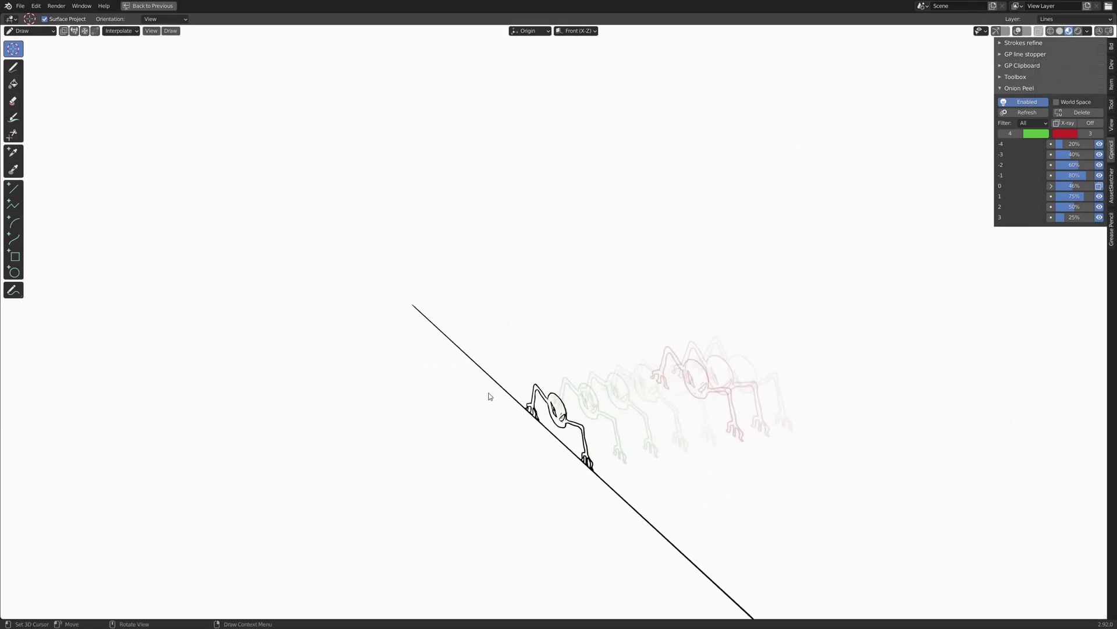